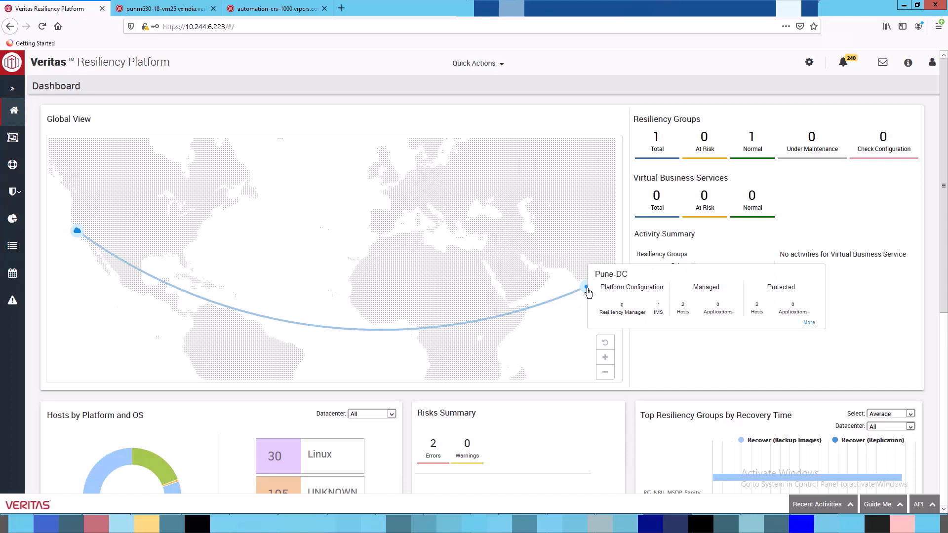
# Check the Mountain View-DC summary on the global map and open the details of resiliency group RG_NBU_MSDP_Sanity.
pyautogui.moveTo(77, 233)
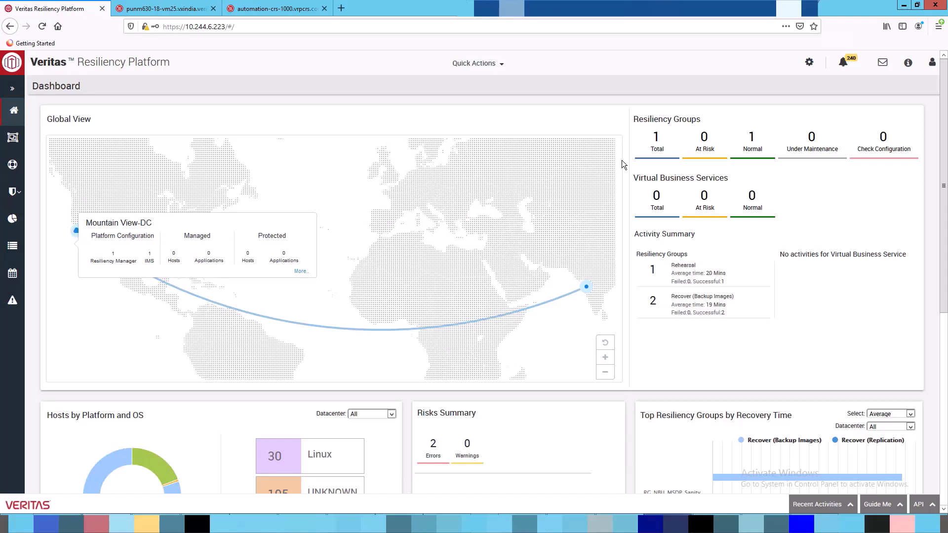
pyautogui.click(652, 142)
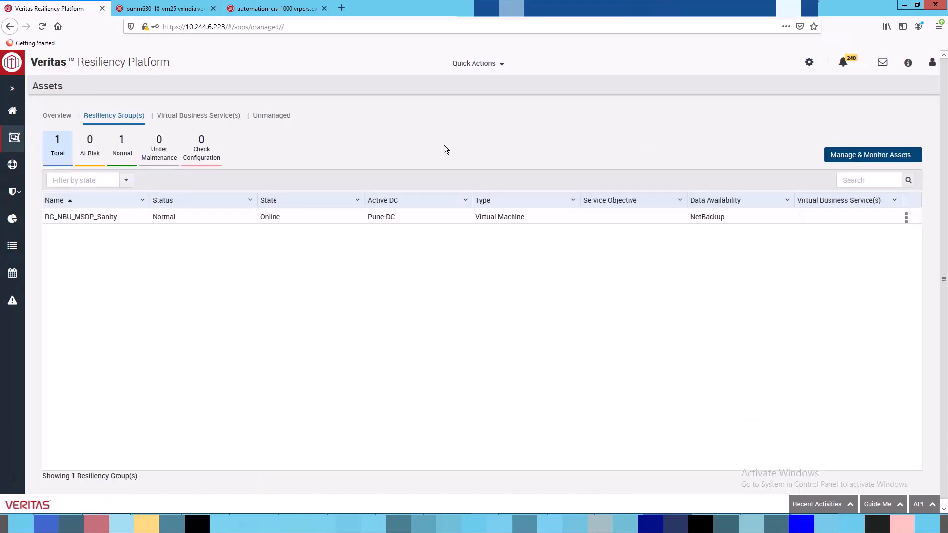
pyautogui.click(138, 213)
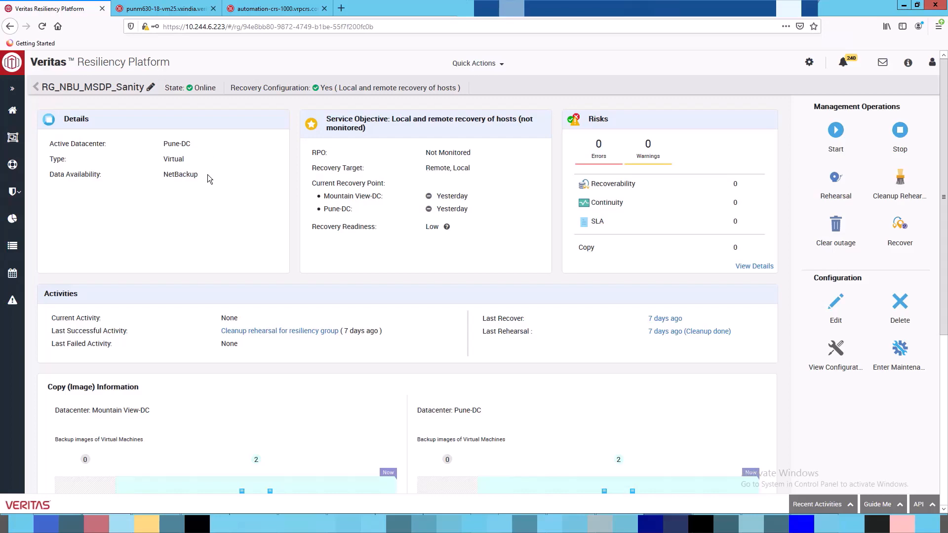
# Examine the backup images available at Mountain View-DC and Pune-DC in the resiliency group's copy information.
pyautogui.click(148, 10)
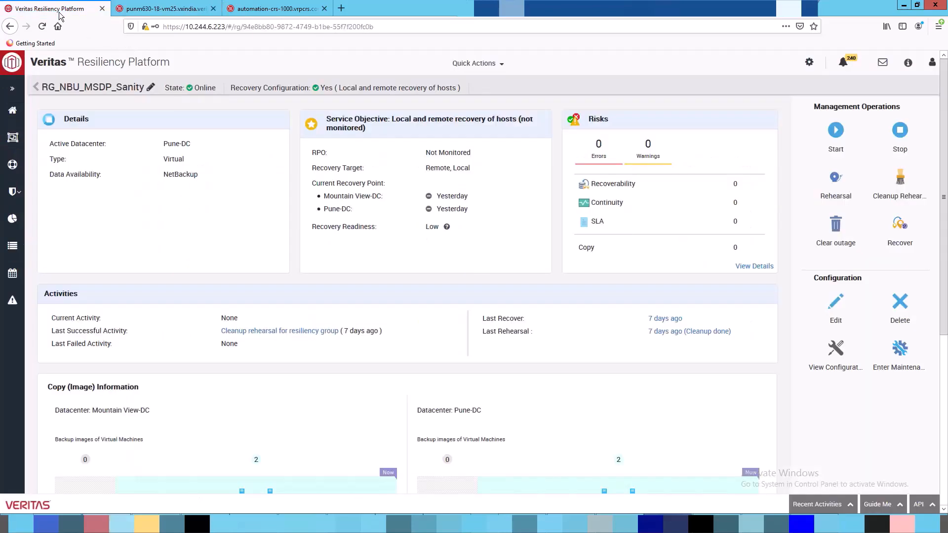
pyautogui.click(50, 8)
pyautogui.scroll(-2, 426, 335)
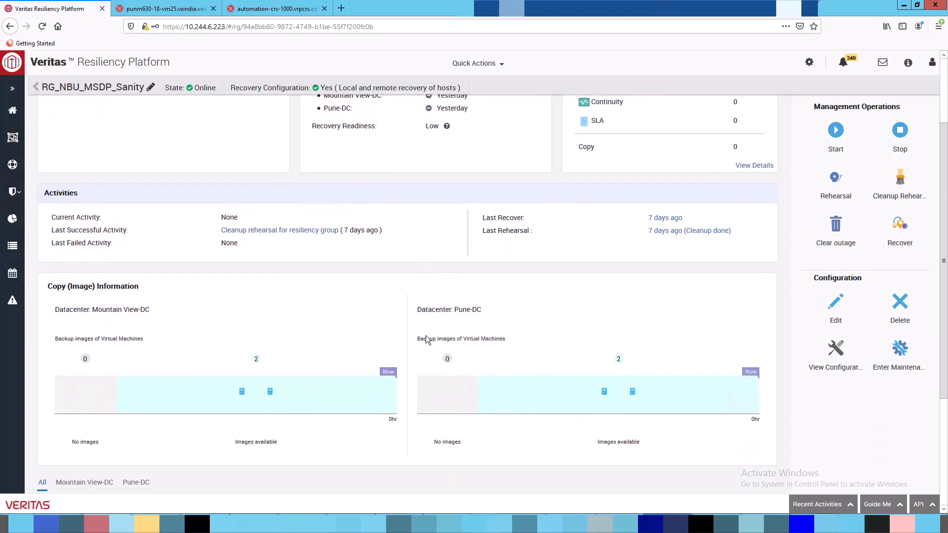
pyautogui.scroll(-1, 426, 340)
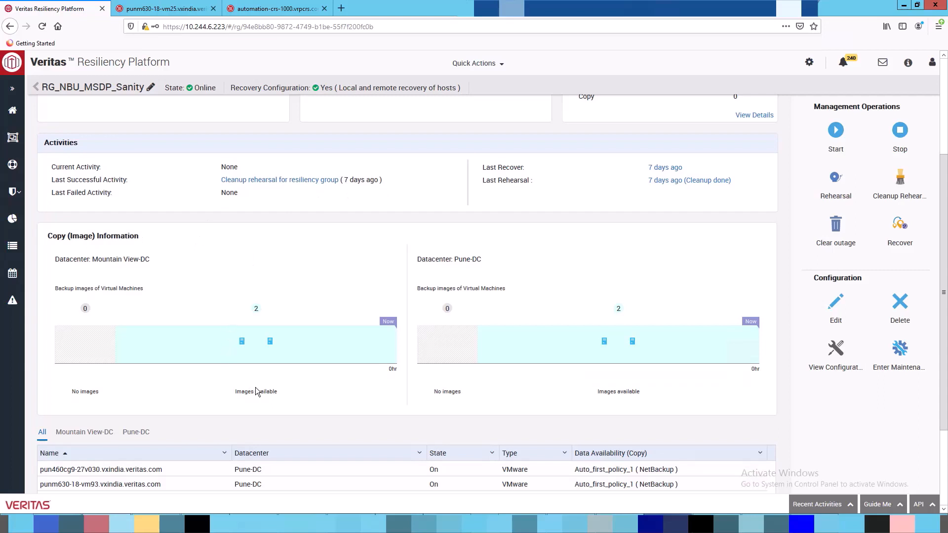
pyautogui.moveTo(632, 342)
pyautogui.moveTo(272, 344)
# Check the NetBackup job list on automation-crs-1000 and view the network configuration of RG_NBU_MSDP_Sanity.
pyautogui.click(266, 10)
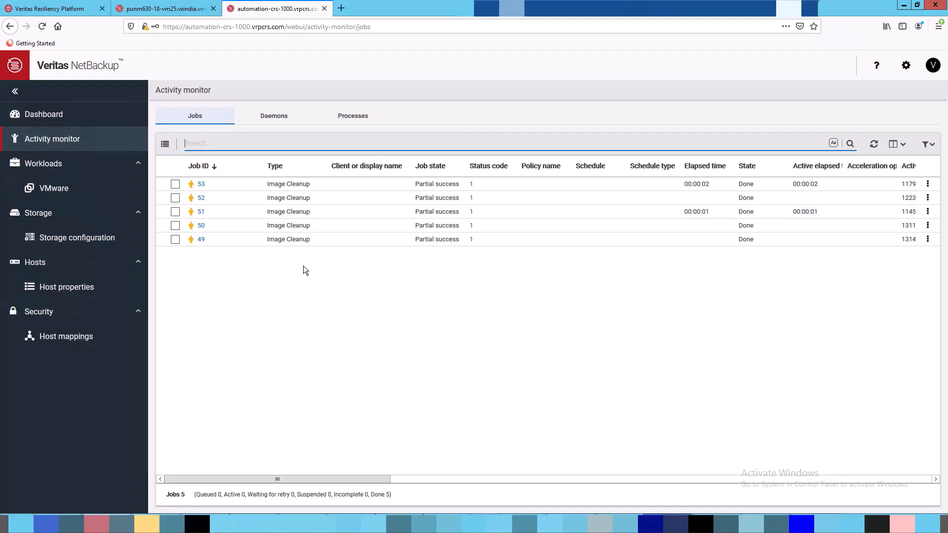
pyautogui.click(50, 9)
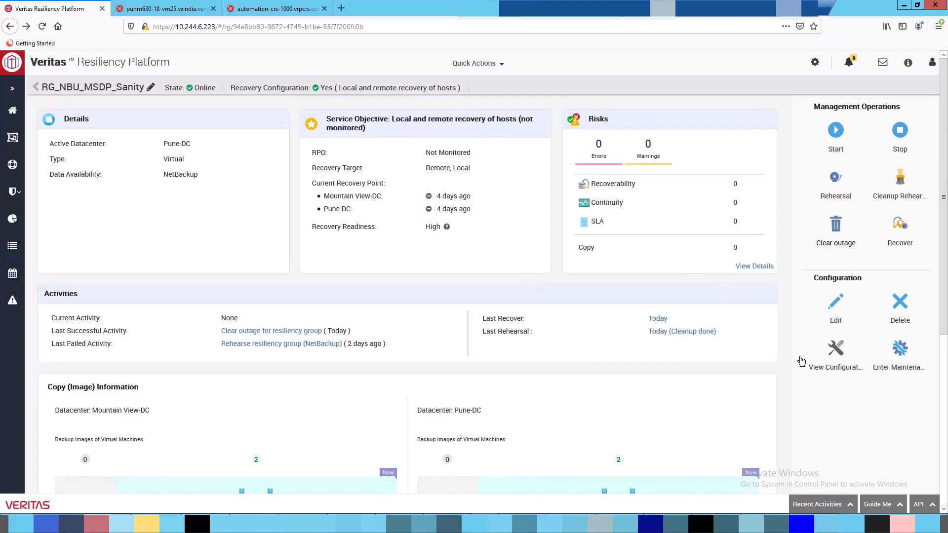
pyautogui.click(835, 348)
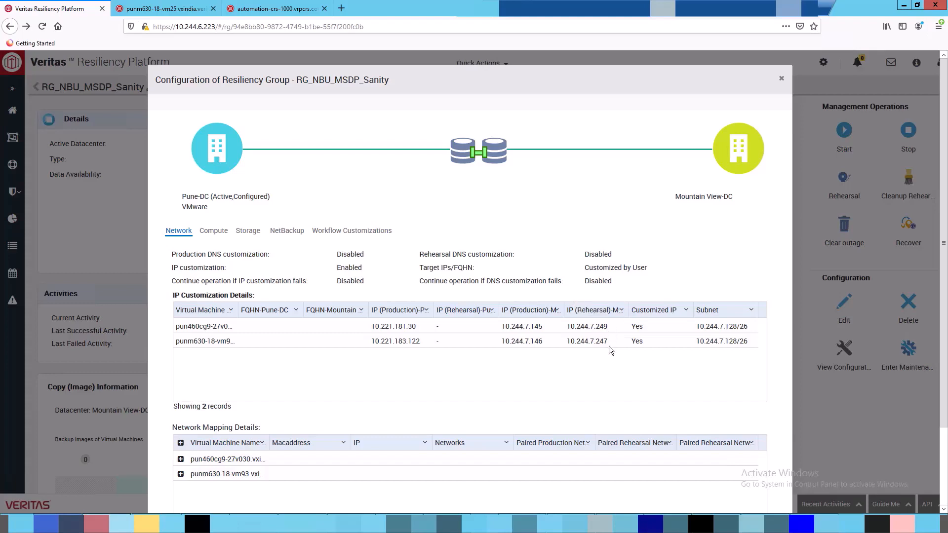
pyautogui.click(781, 79)
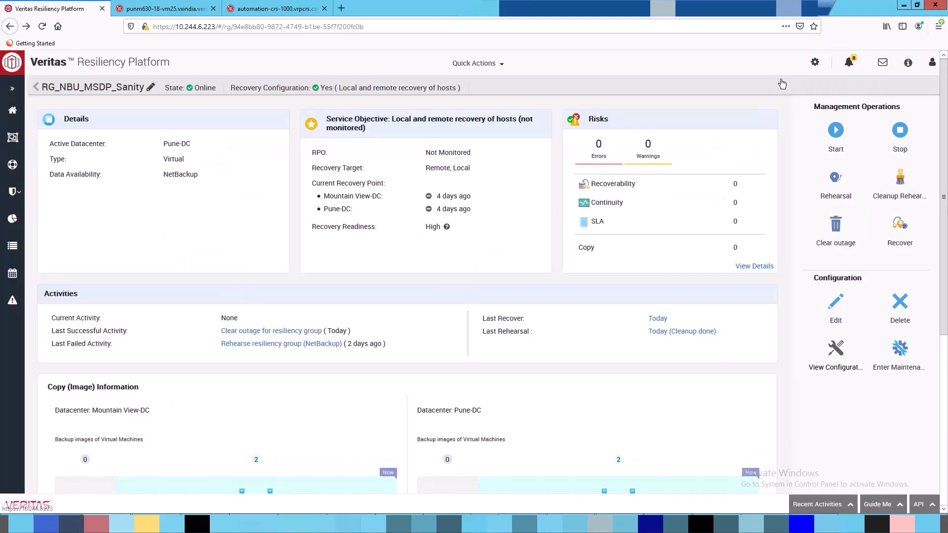
# Start a rehearsal of RG_NBU_MSDP_Sanity at target datacenter Mountain View-DC using the Latest images, and open its progress.
pyautogui.click(835, 182)
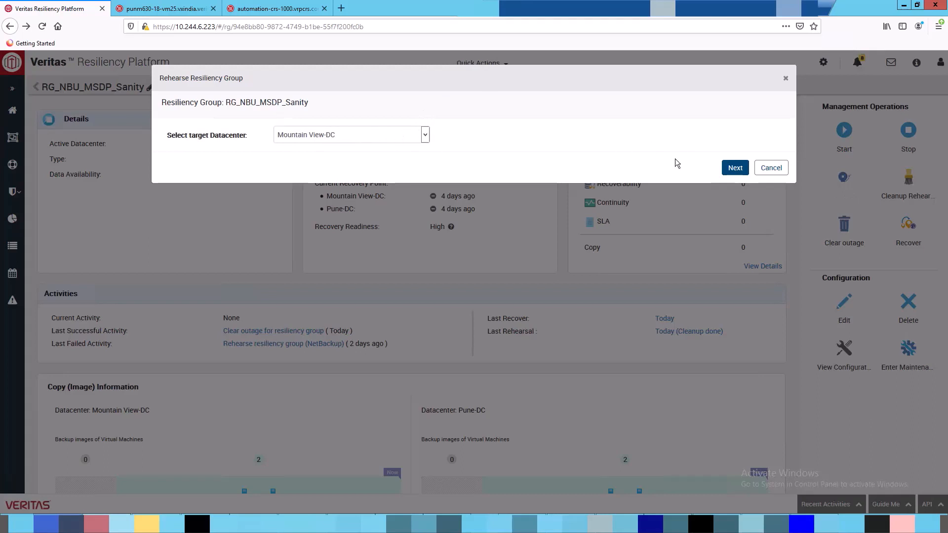
pyautogui.click(734, 167)
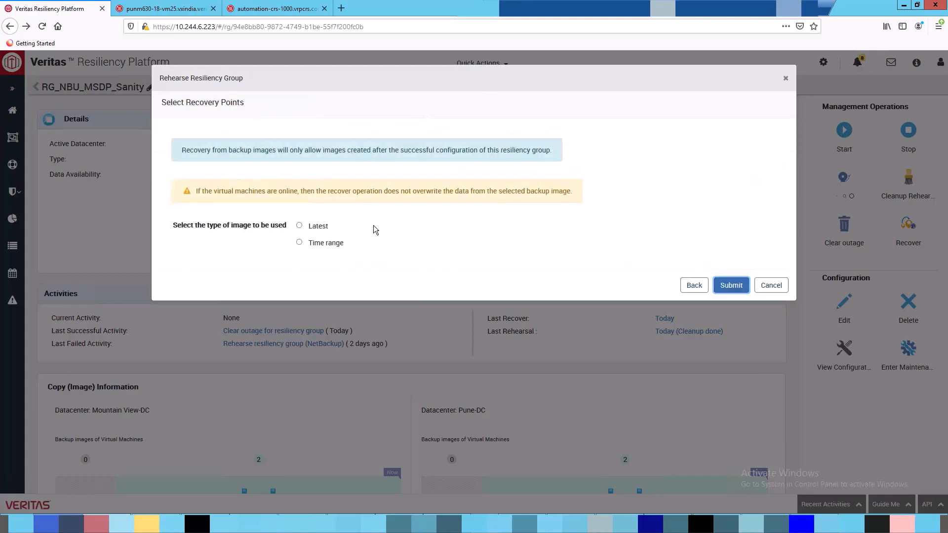
pyautogui.click(312, 228)
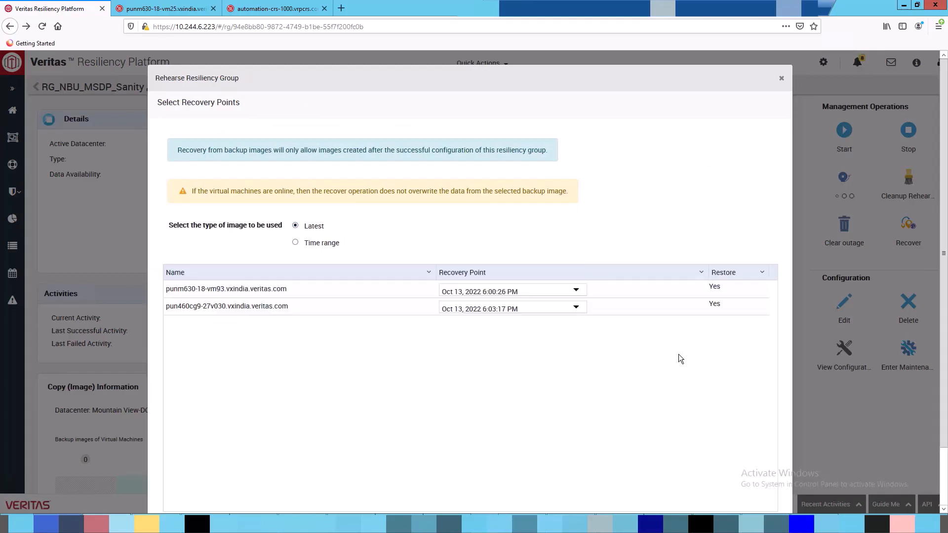
pyautogui.scroll(-2, 696, 456)
pyautogui.click(724, 483)
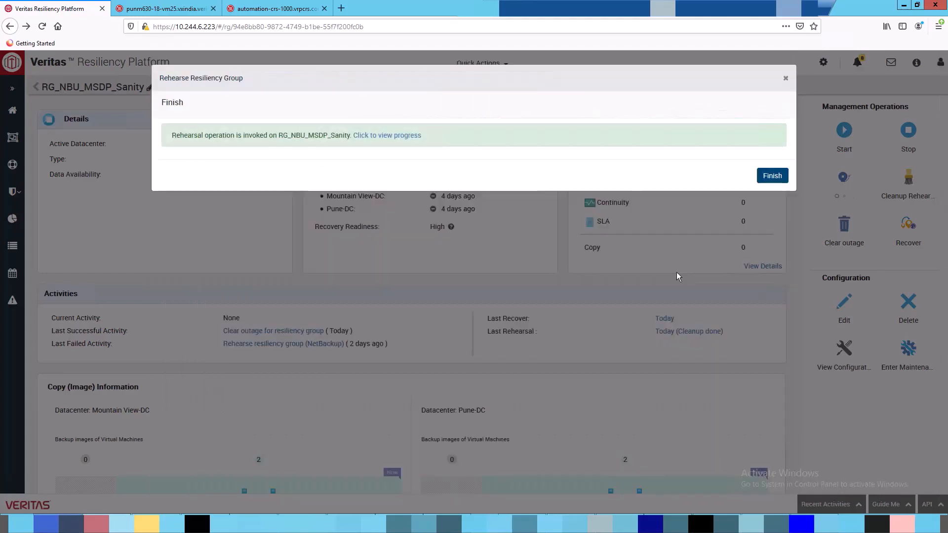
pyautogui.click(395, 135)
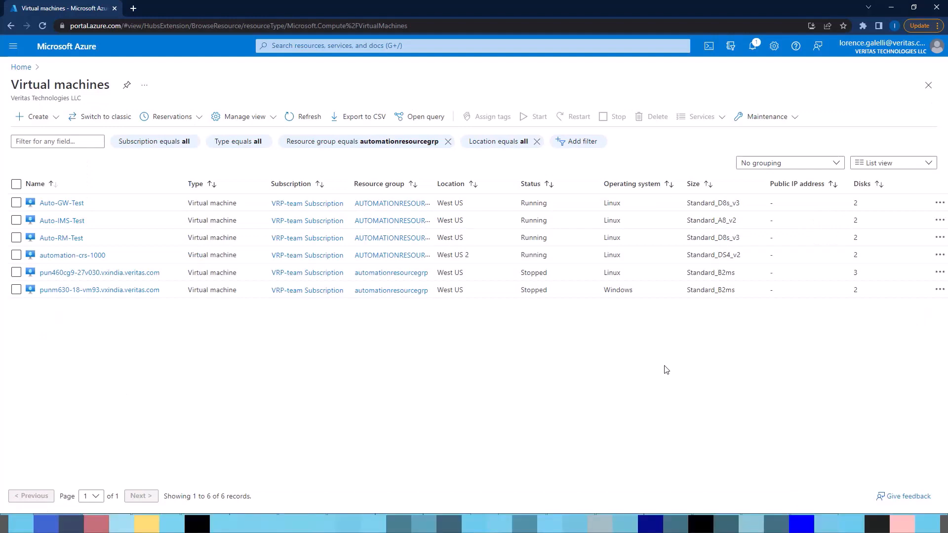
# Refresh the virtual machine list in Microsoft Azure, and expand the rehearsal's activities in Veritas Resiliency Platform.
pyautogui.click(291, 118)
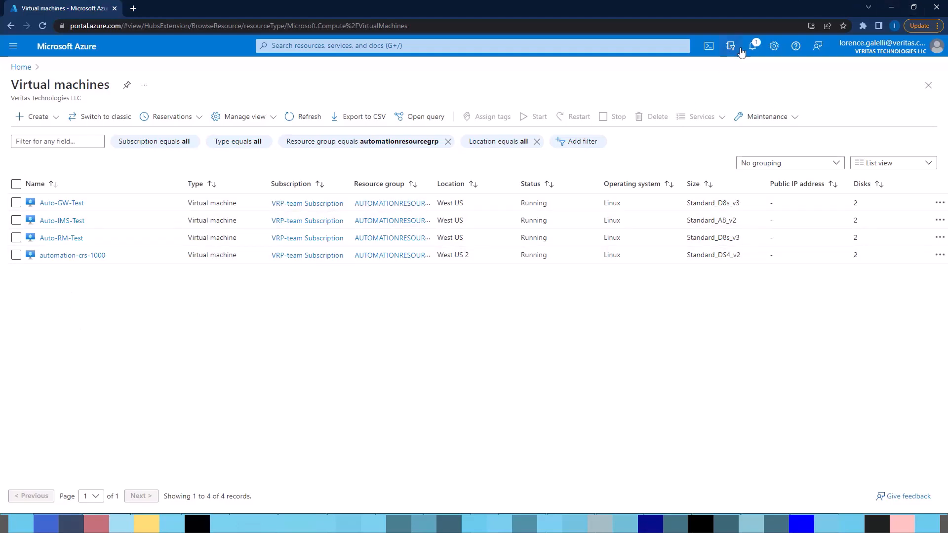
pyautogui.click(889, 8)
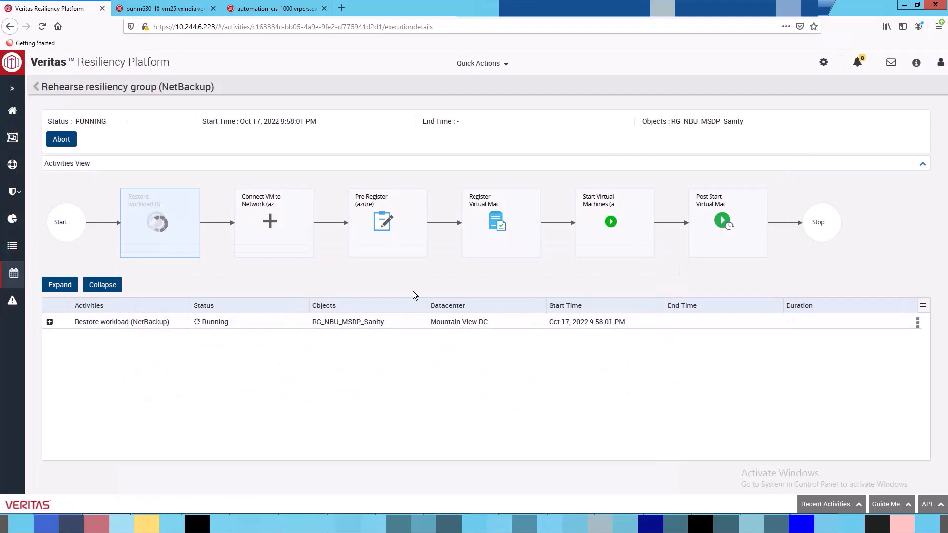
pyautogui.click(59, 287)
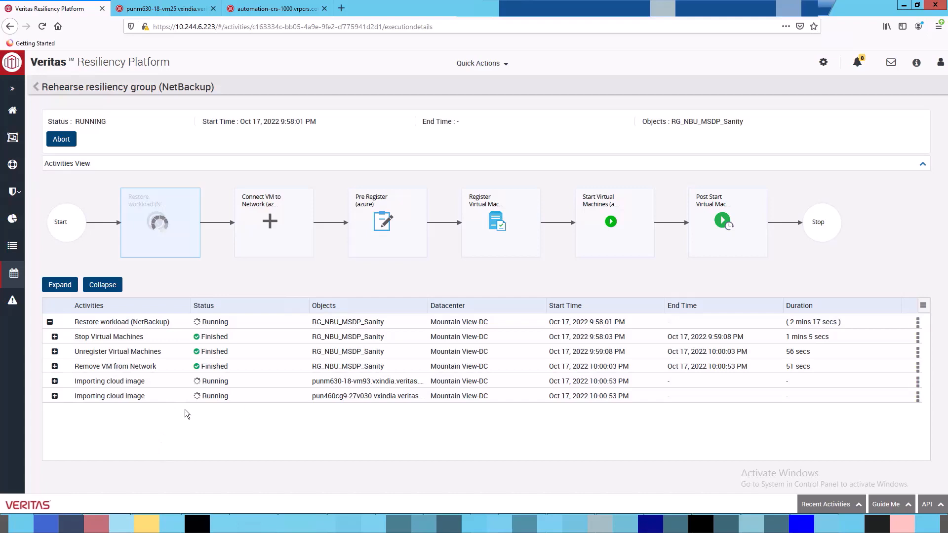
# Refresh the NetBackup job list on automation-crs-1000 to check the restore jobs, and return to the rehearsal progress.
pyautogui.click(285, 9)
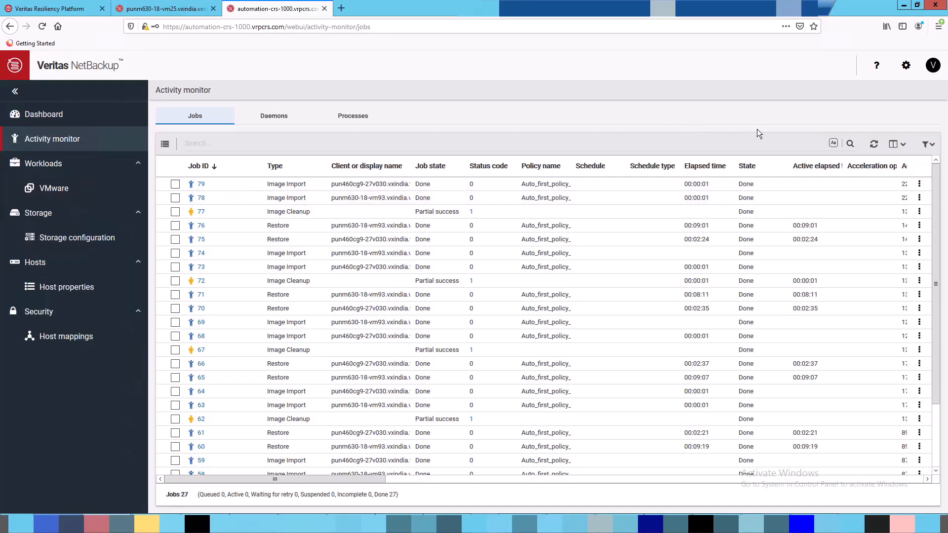
pyautogui.click(874, 145)
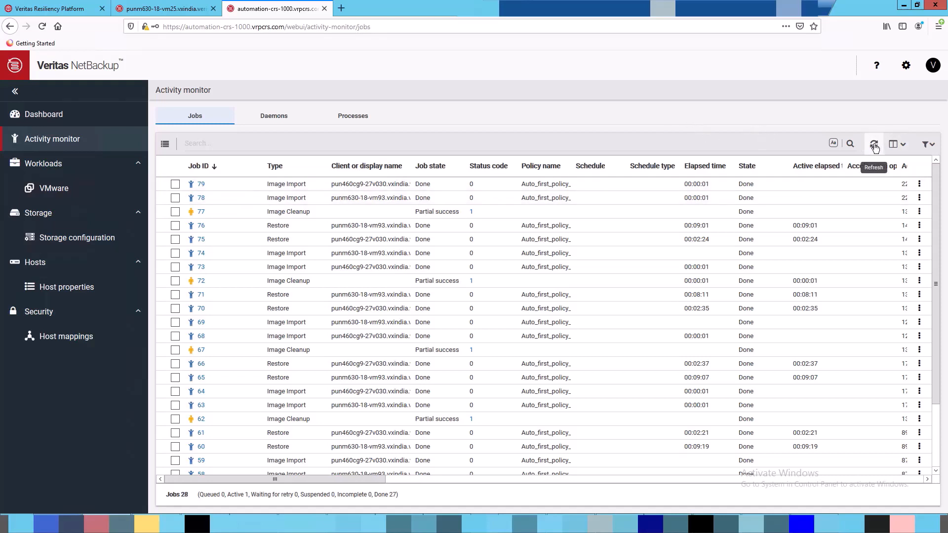
pyautogui.click(874, 146)
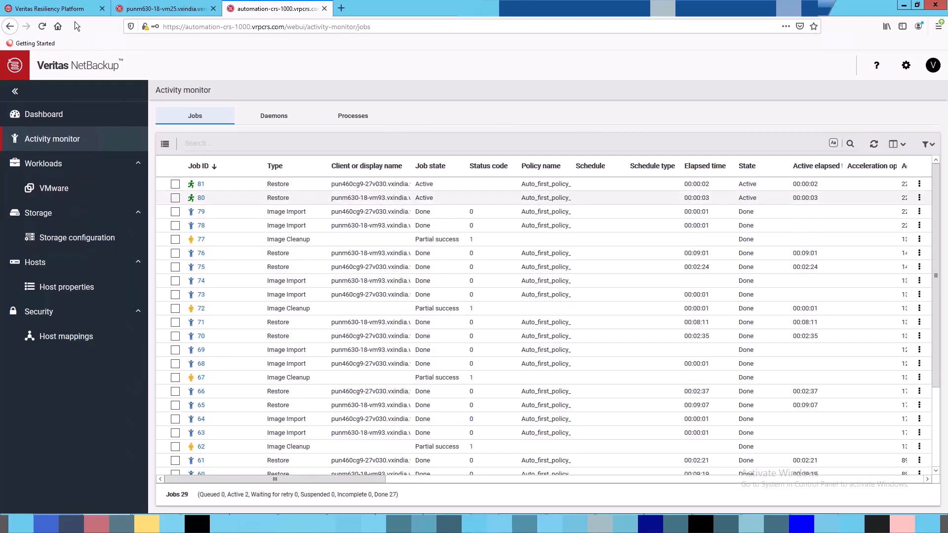
pyautogui.click(49, 11)
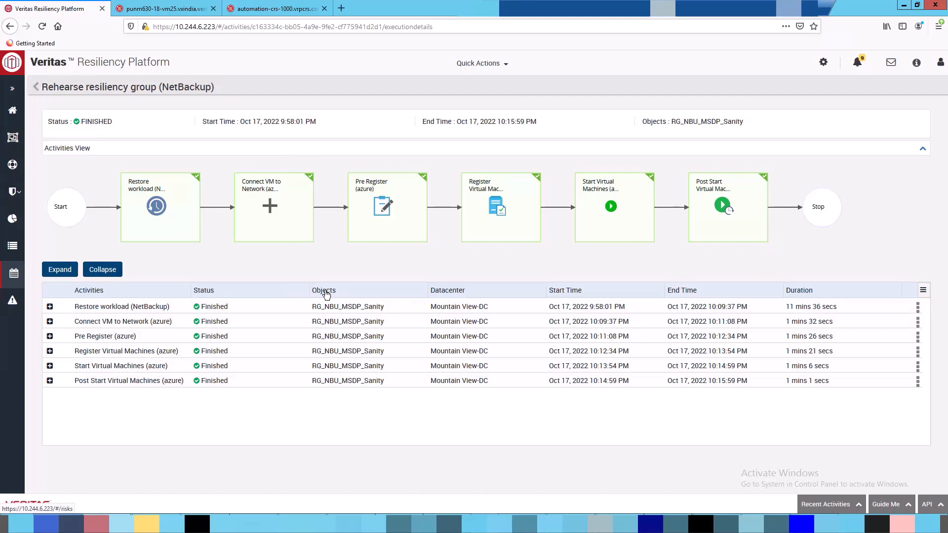
# Examine the overview of the pun460cg9-27v030 rehearsal virtual machine in Microsoft Azure, and return to the resiliency group in Veritas Resiliency Platform.
pyautogui.click(36, 89)
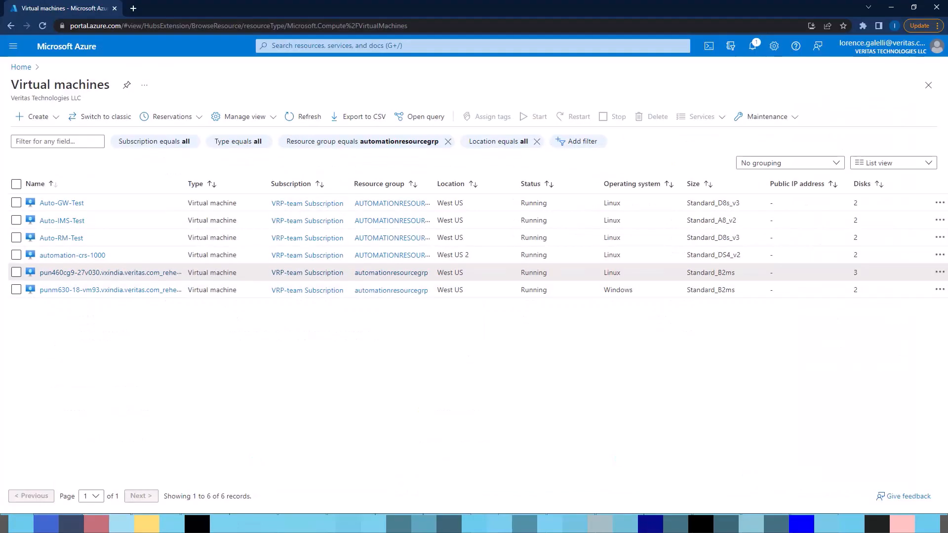
pyautogui.rightClick(159, 277)
pyautogui.click(198, 282)
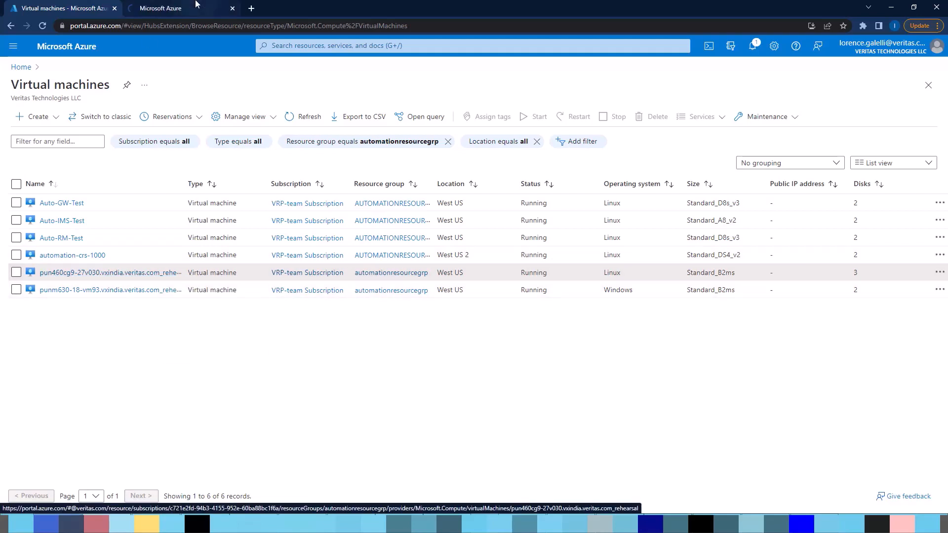
pyautogui.click(187, 9)
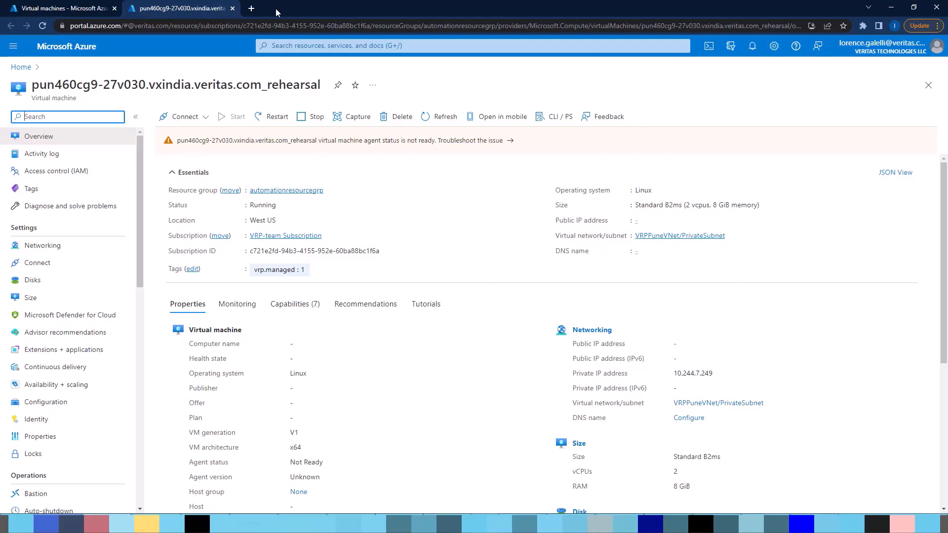
pyautogui.click(233, 8)
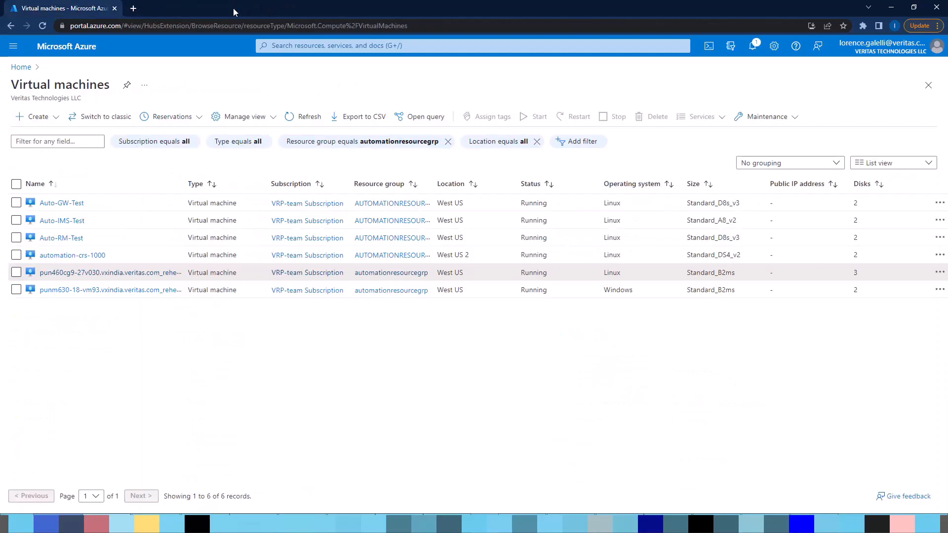
pyautogui.click(892, 8)
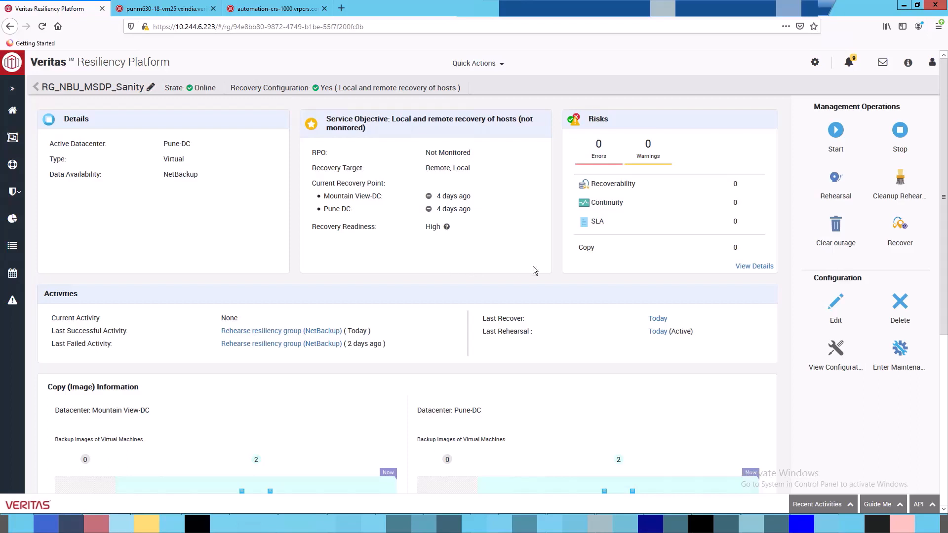
# Clean up the RG_NBU_MSDP_Sanity rehearsal at Mountain View-DC, and refresh the Microsoft Azure virtual machine list to check the rehearsal machines.
pyautogui.click(900, 183)
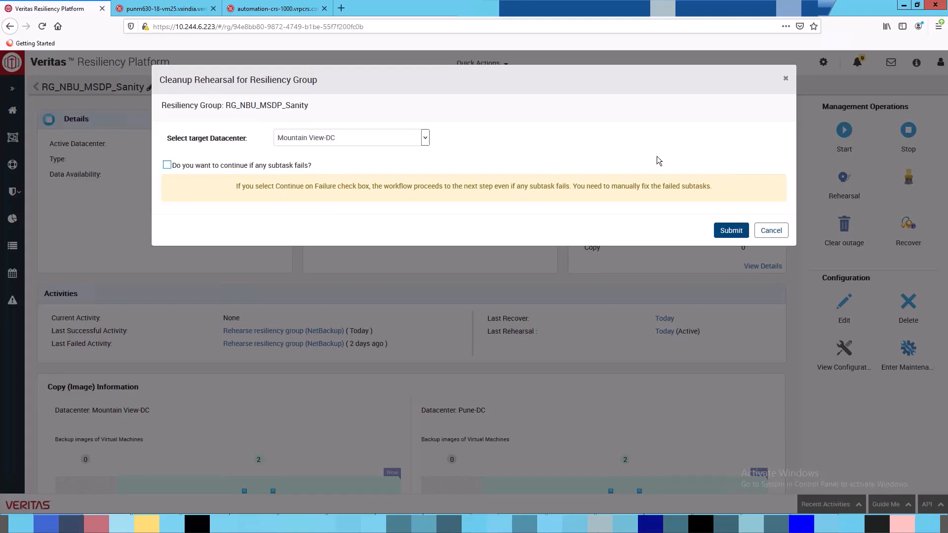
pyautogui.click(725, 232)
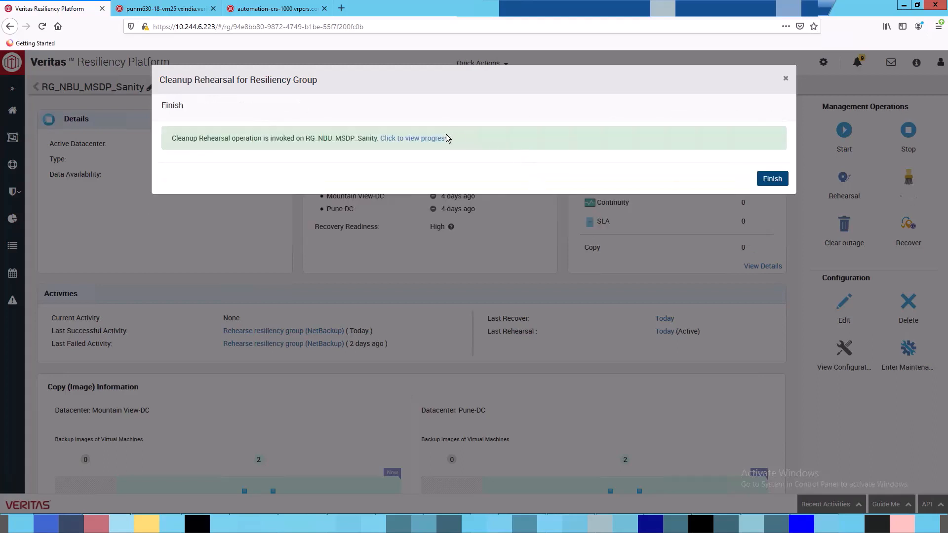
pyautogui.click(434, 139)
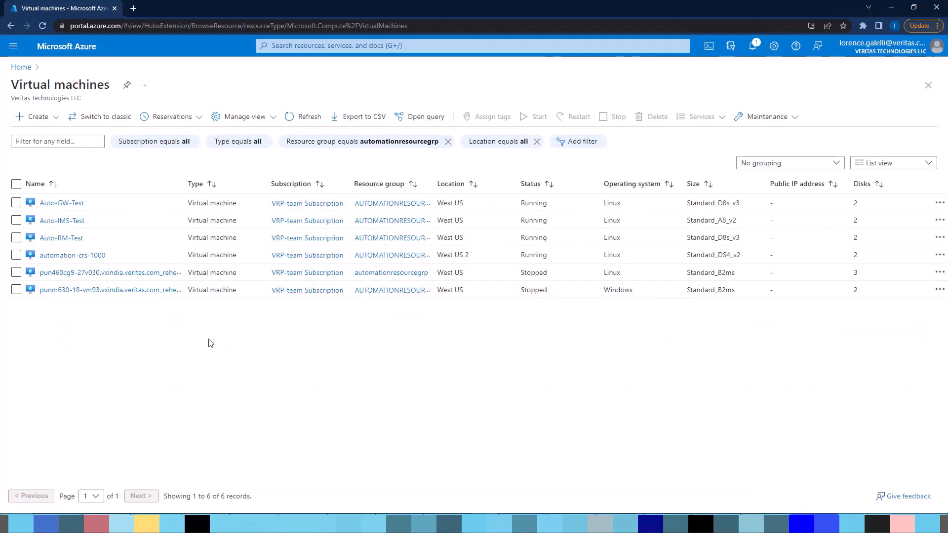
pyautogui.click(294, 120)
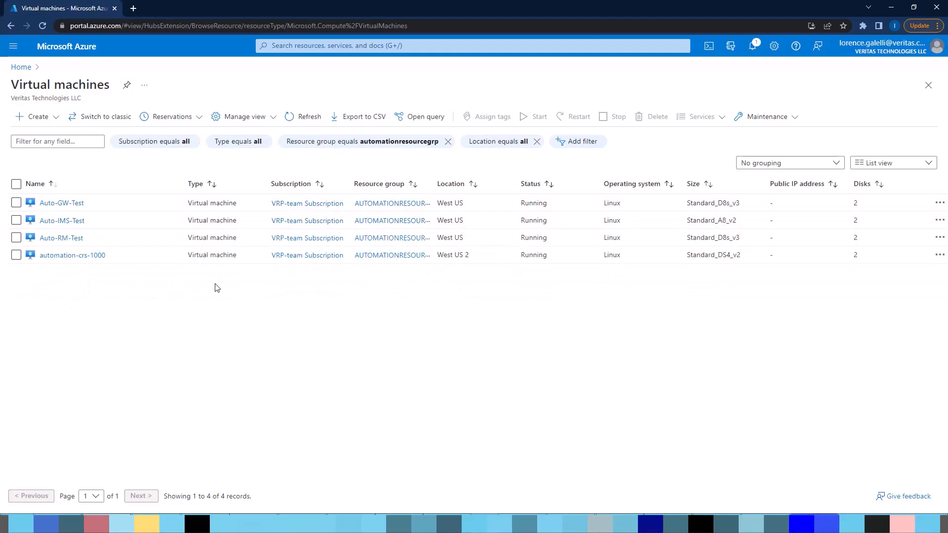
pyautogui.click(892, 7)
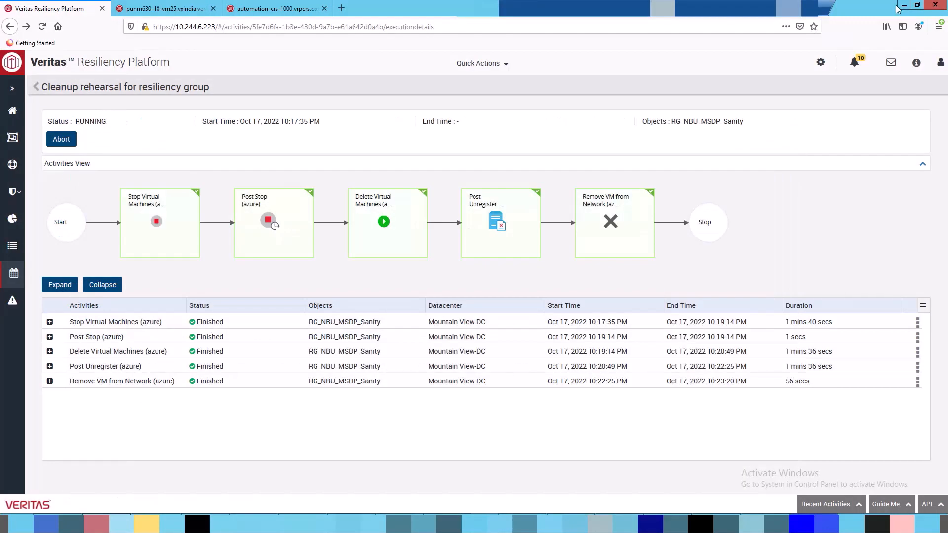
# Leave the cleanup activity, open the RG_NBU_MSDP_Sanity resiliency group from the assets, and examine its details.
pyautogui.click(36, 88)
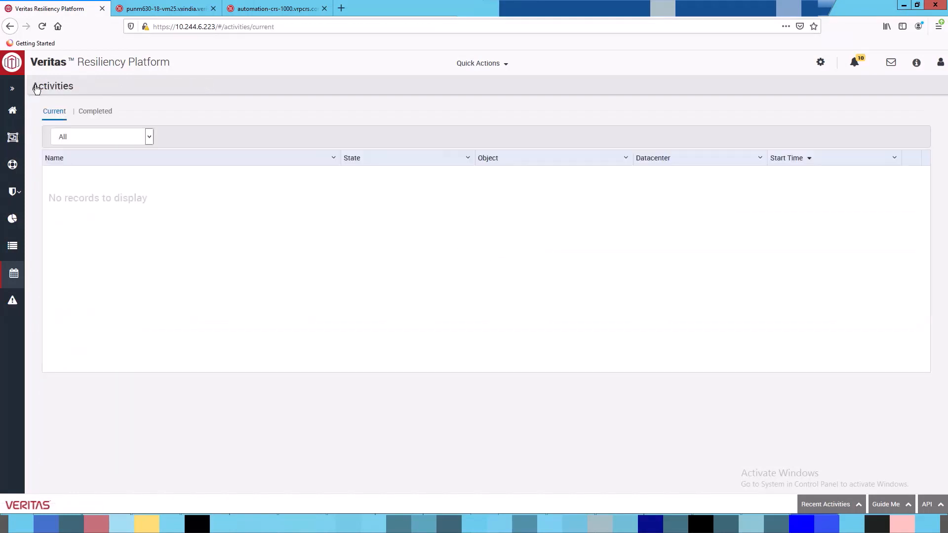
pyautogui.click(13, 138)
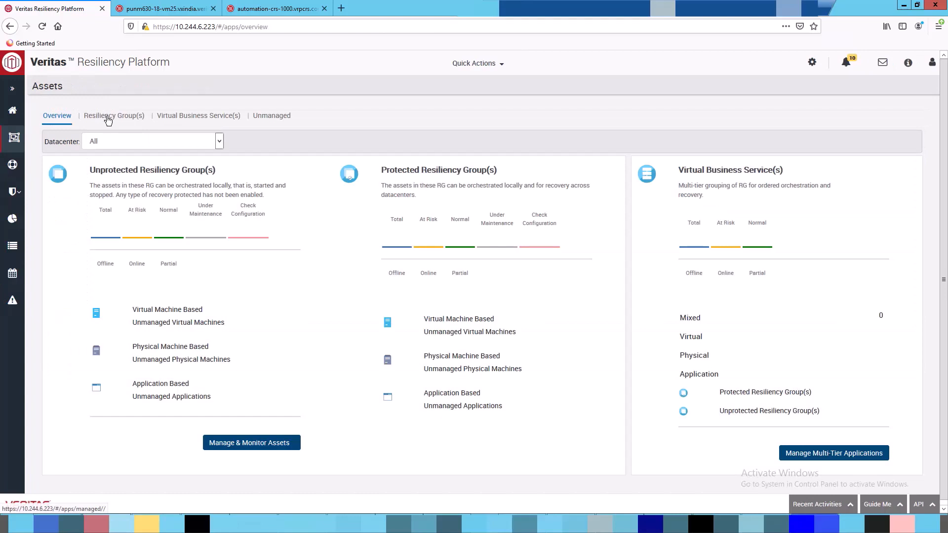
pyautogui.click(108, 119)
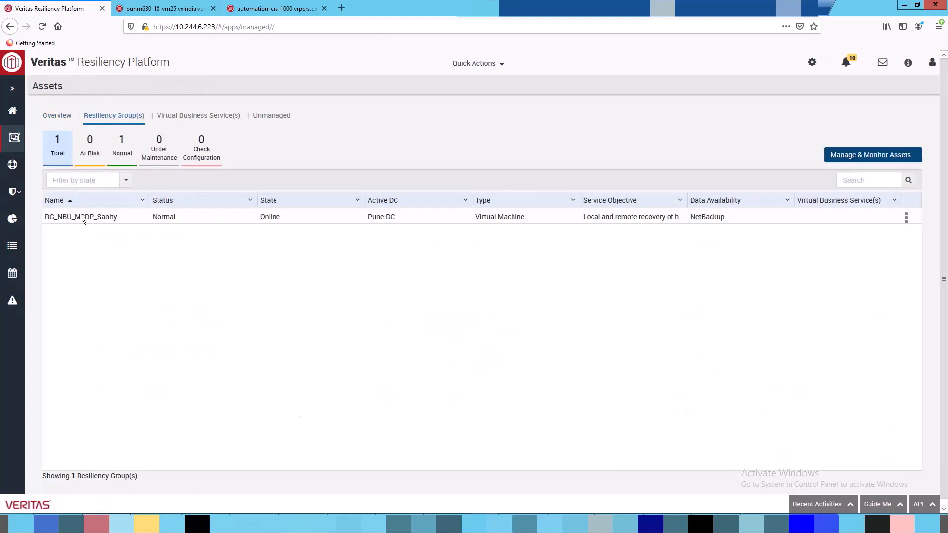
pyautogui.click(81, 217)
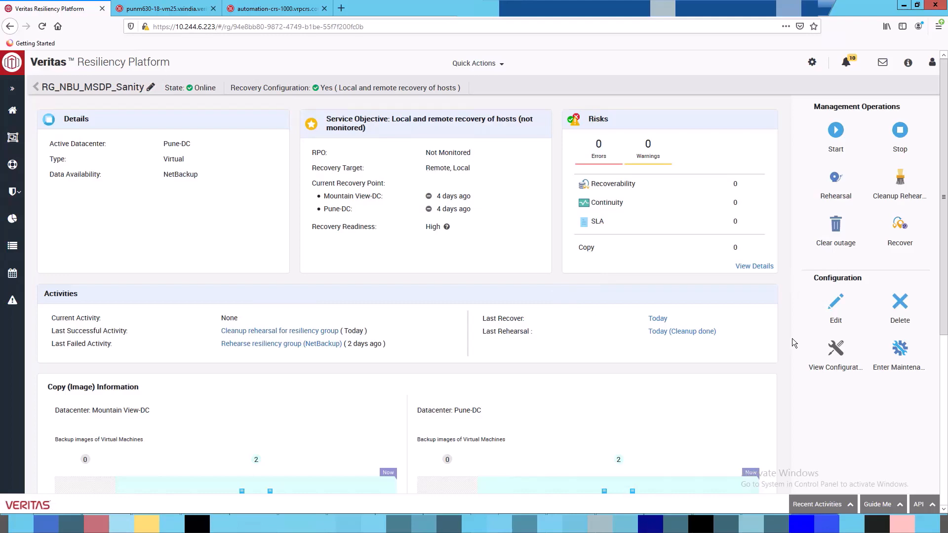
pyautogui.scroll(-3, 791, 342)
pyautogui.scroll(3, 792, 339)
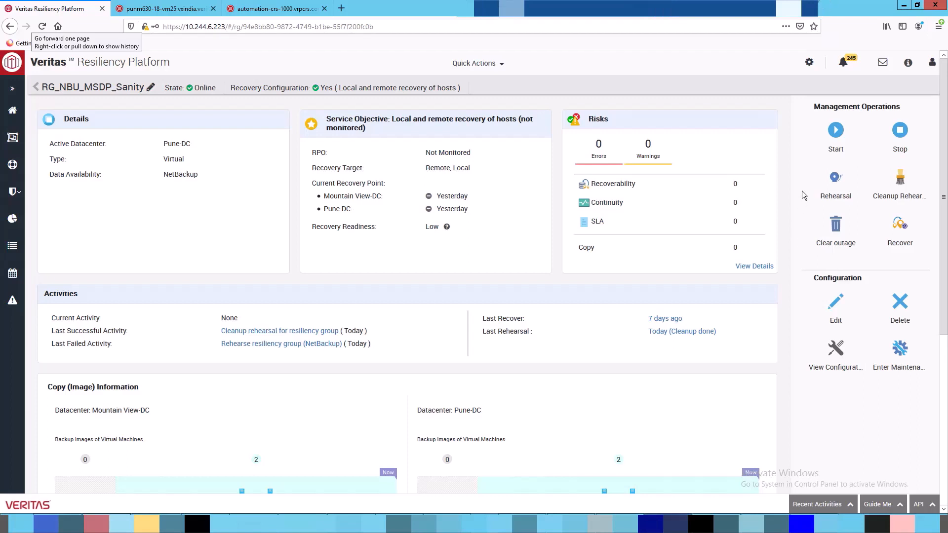
# Start recovering RG_NBU_MSDP_Sanity to the Mountain View-DC datacenter, confirming the outage of assets on the Pune-DC datacenter.
pyautogui.click(898, 225)
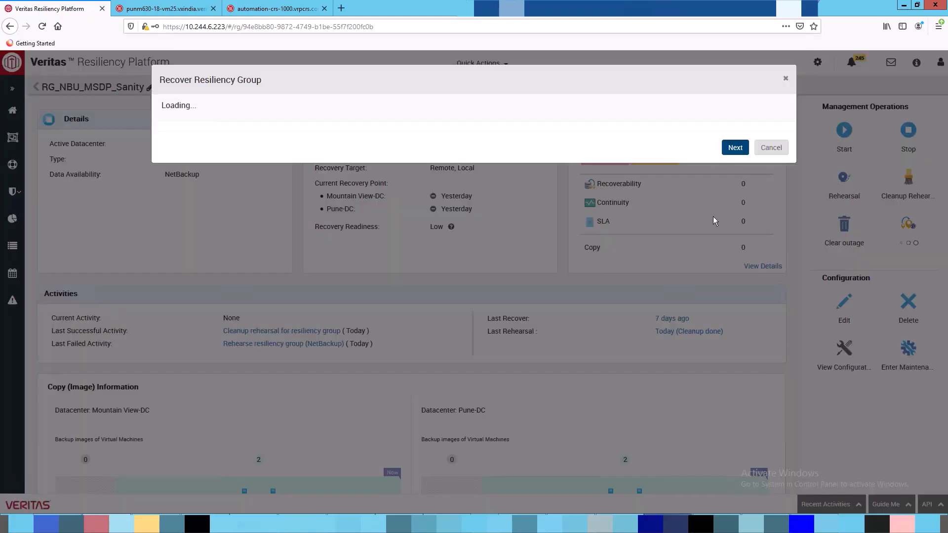
pyautogui.click(386, 141)
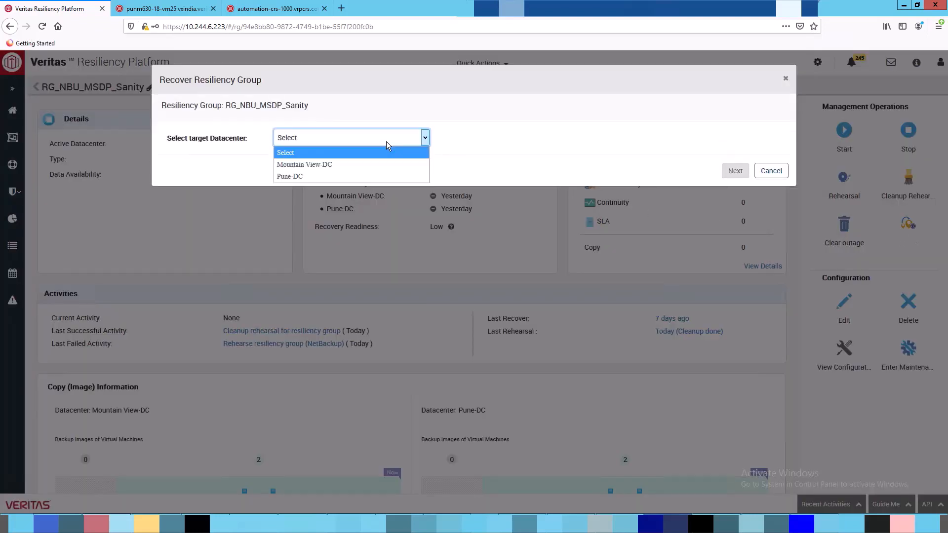
pyautogui.click(374, 165)
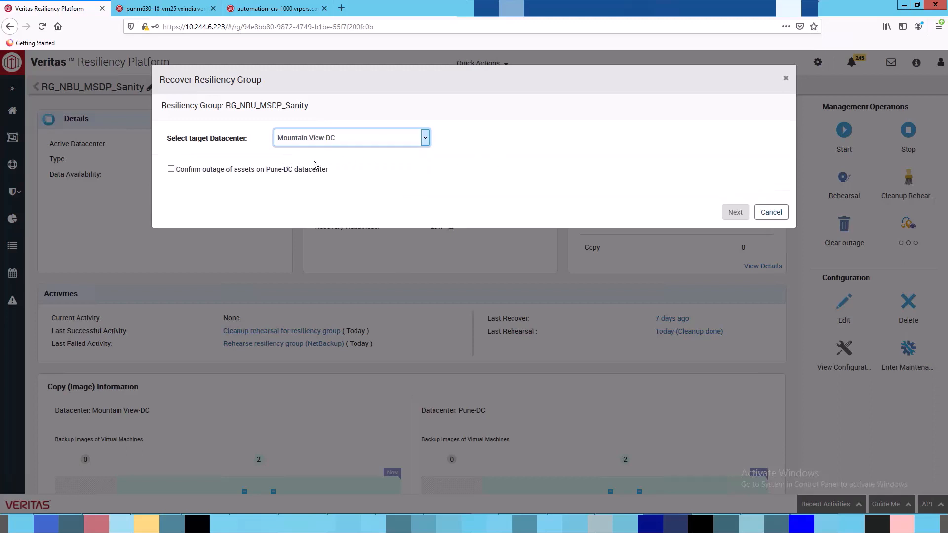
pyautogui.click(170, 169)
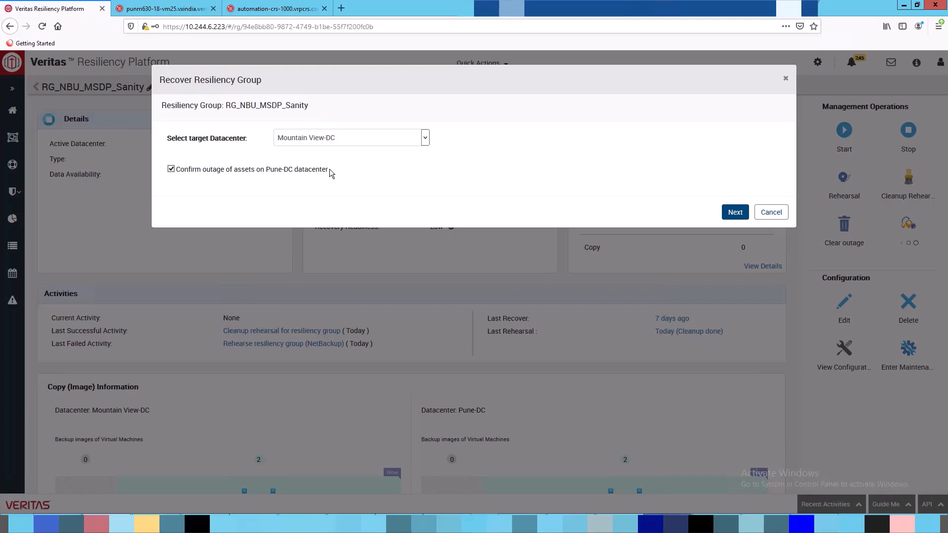
pyautogui.click(735, 212)
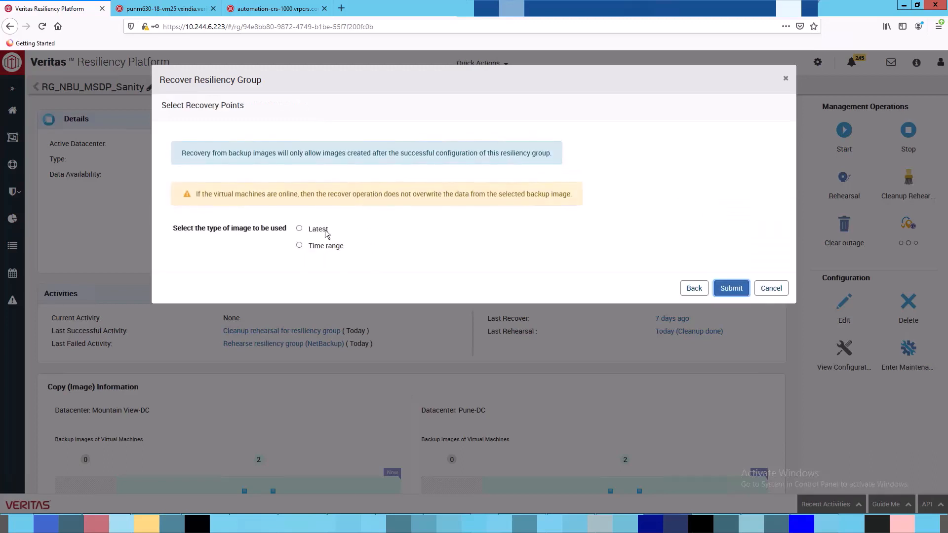
# Choose the latest backup images as recovery points for both virtual machines and submit the recovery.
pyautogui.click(326, 233)
pyautogui.click(499, 295)
pyautogui.click(500, 297)
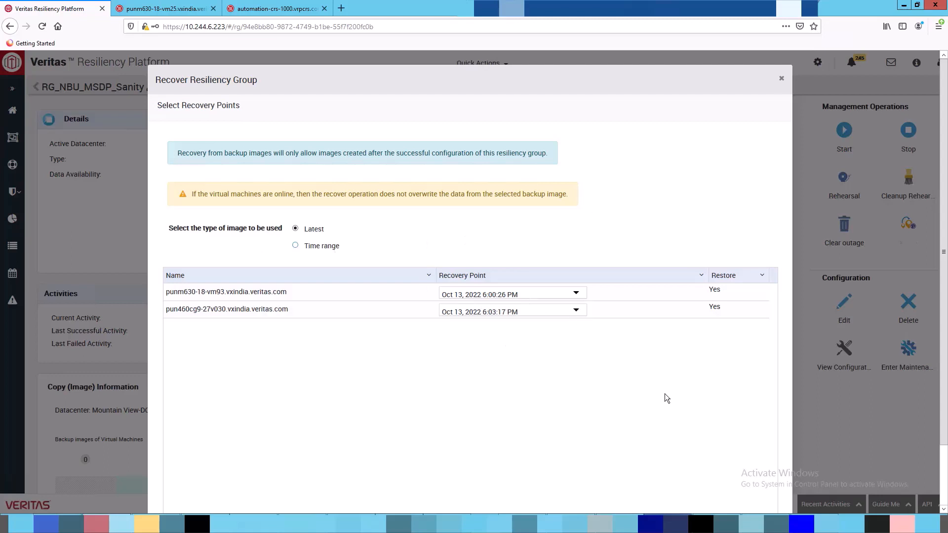
pyautogui.scroll(-2, 674, 380)
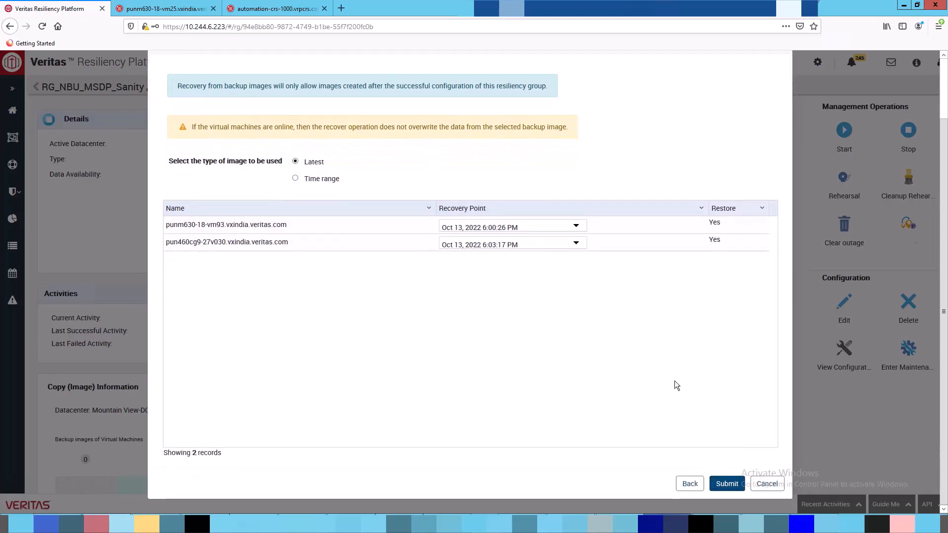
pyautogui.click(725, 484)
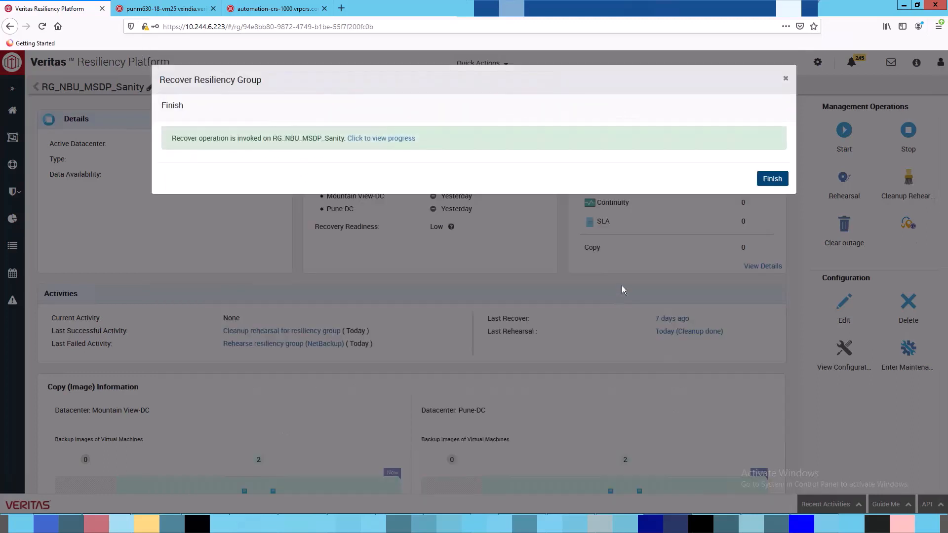
# Open the recovery progress, review the whole workflow, and expand the Restore workload (NetBackup) activity to check its subtasks.
pyautogui.click(395, 142)
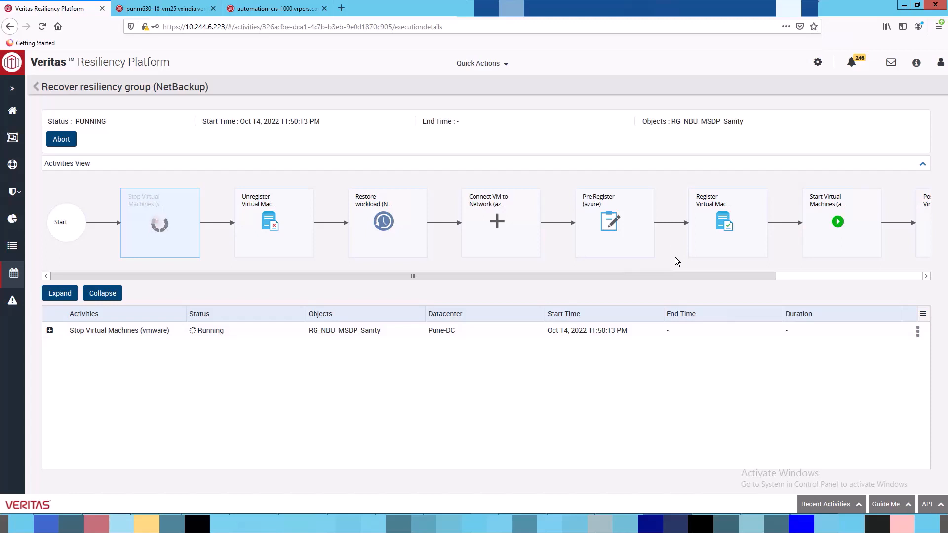
pyautogui.moveTo(742, 275); pyautogui.dragTo(890, 271)
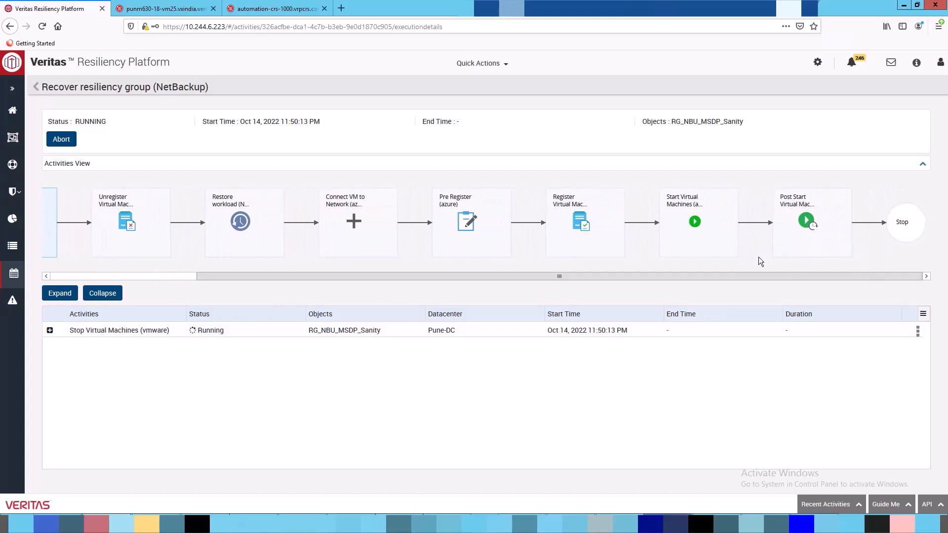
pyautogui.moveTo(635, 276); pyautogui.dragTo(405, 281)
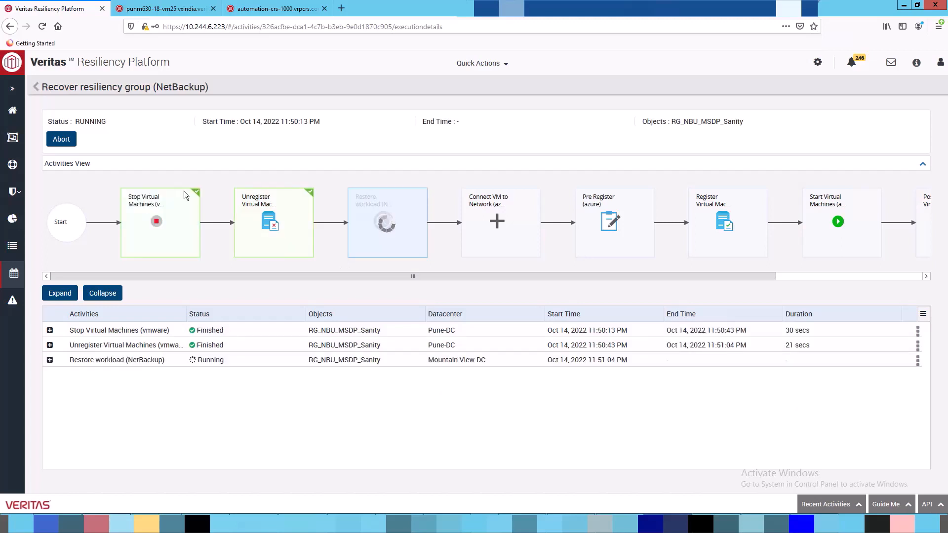
pyautogui.click(49, 361)
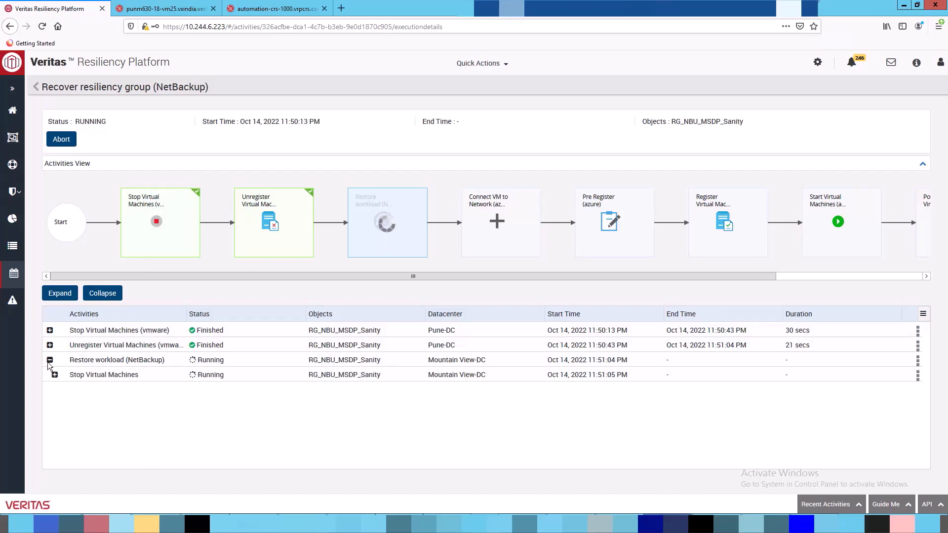
pyautogui.click(55, 375)
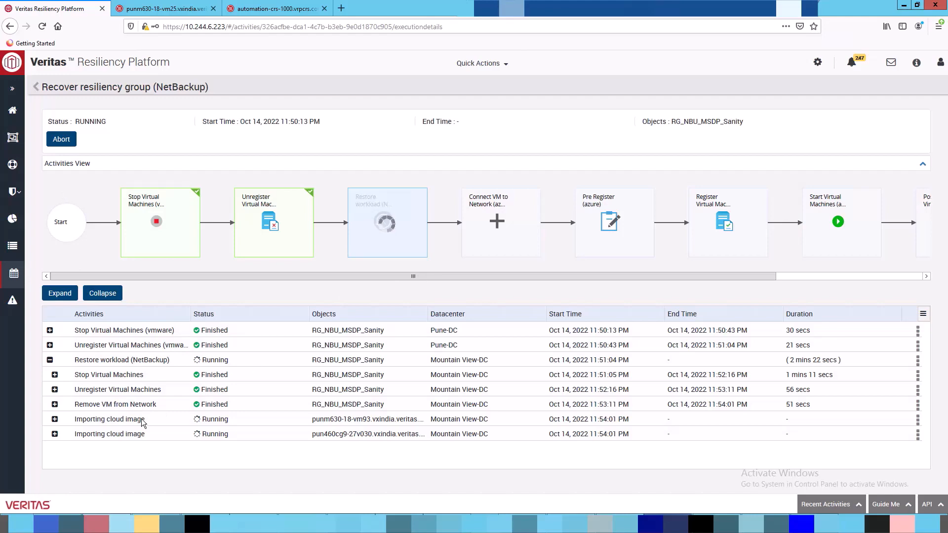
# Refresh the NetBackup job list to check the recovery's import and restore jobs, and return to the recovery progress.
pyautogui.click(280, 11)
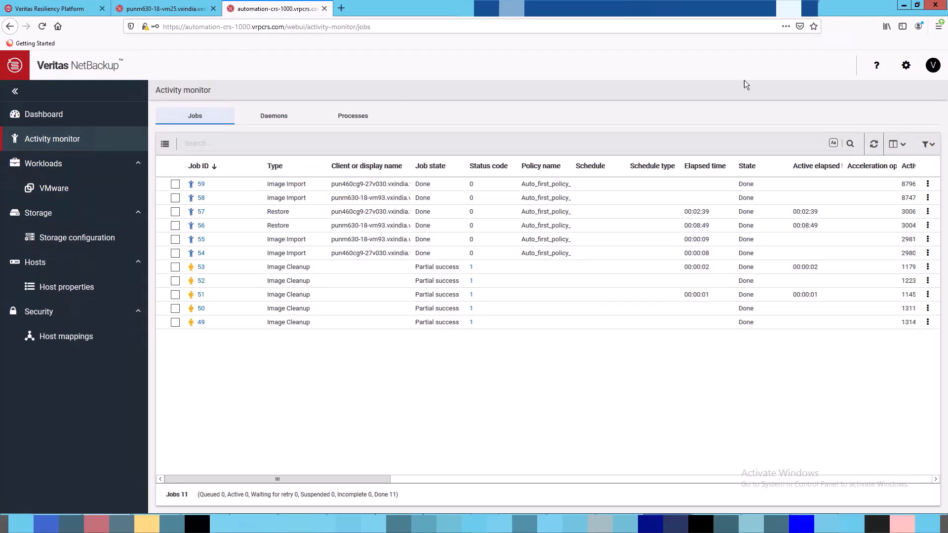
pyautogui.click(873, 146)
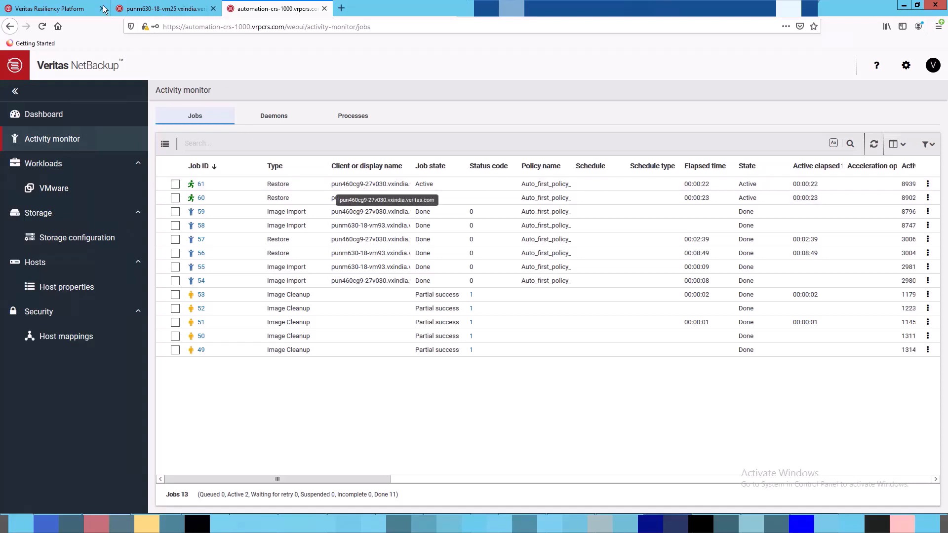
pyautogui.click(40, 10)
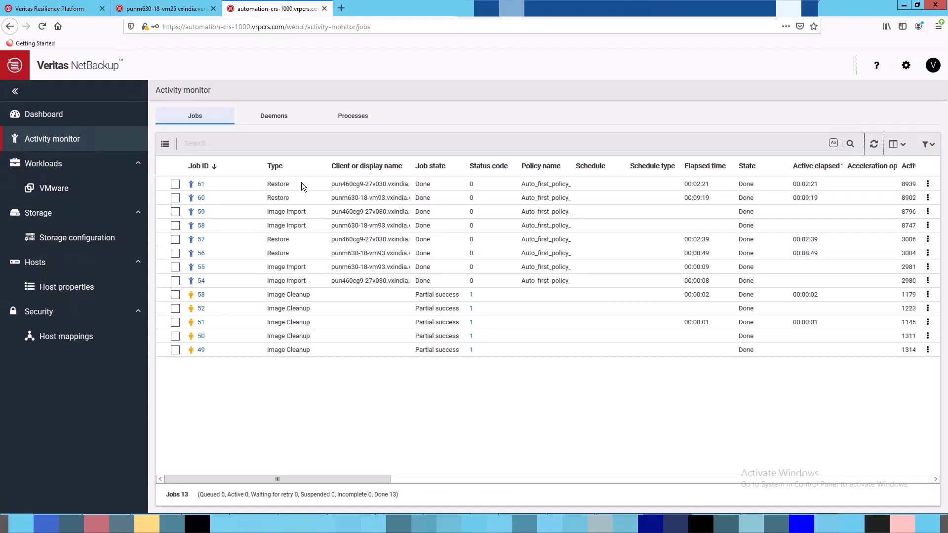
pyautogui.click(47, 9)
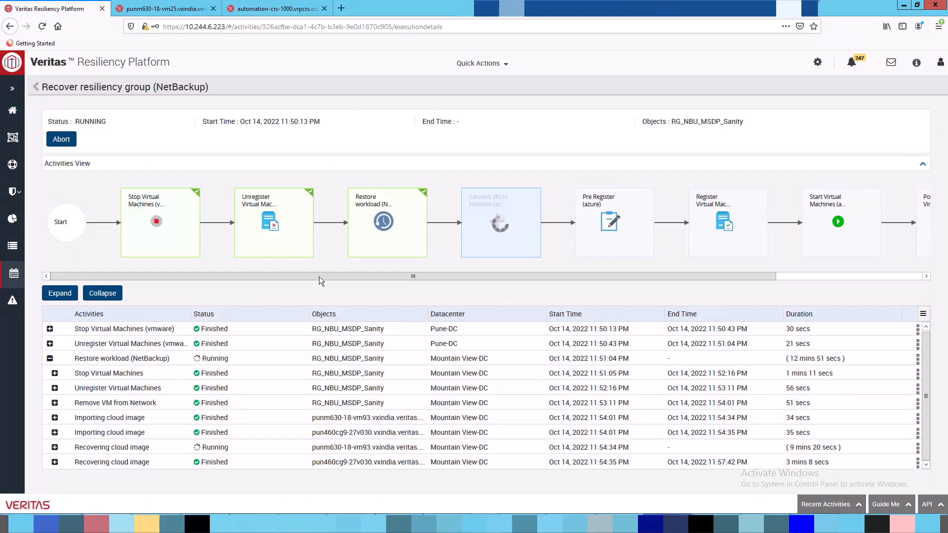
# Collapse the Restore workload (NetBackup) activity and review the remaining stages of the recovery workflow.
pyautogui.click(50, 360)
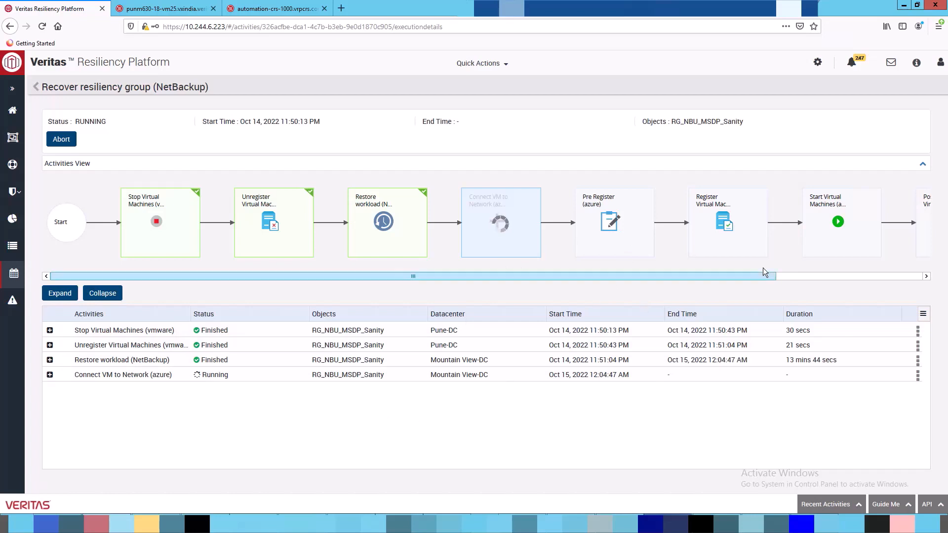
pyautogui.click(891, 277)
pyautogui.moveTo(891, 277); pyautogui.dragTo(561, 287)
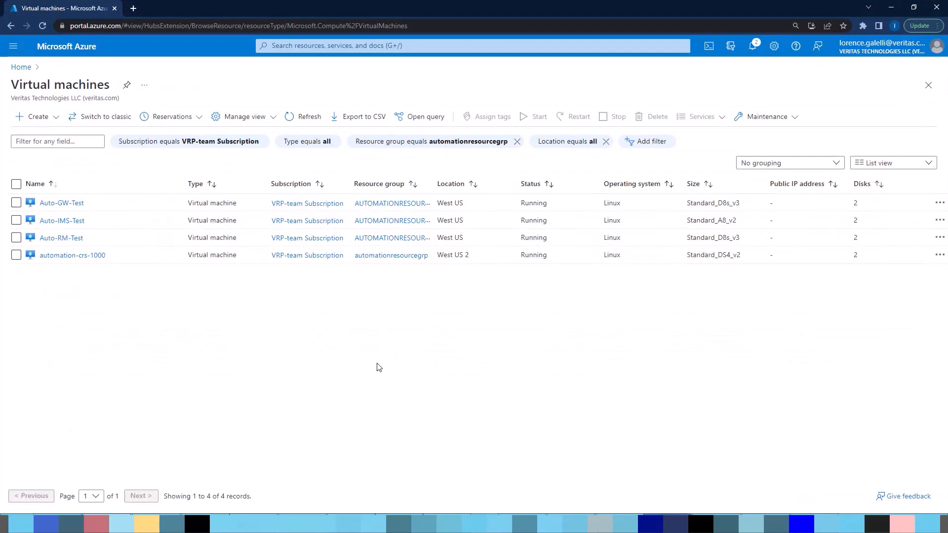
# Refresh the virtual machine list in Microsoft Azure, and return to the recovery workflow to check its final stages.
pyautogui.click(308, 119)
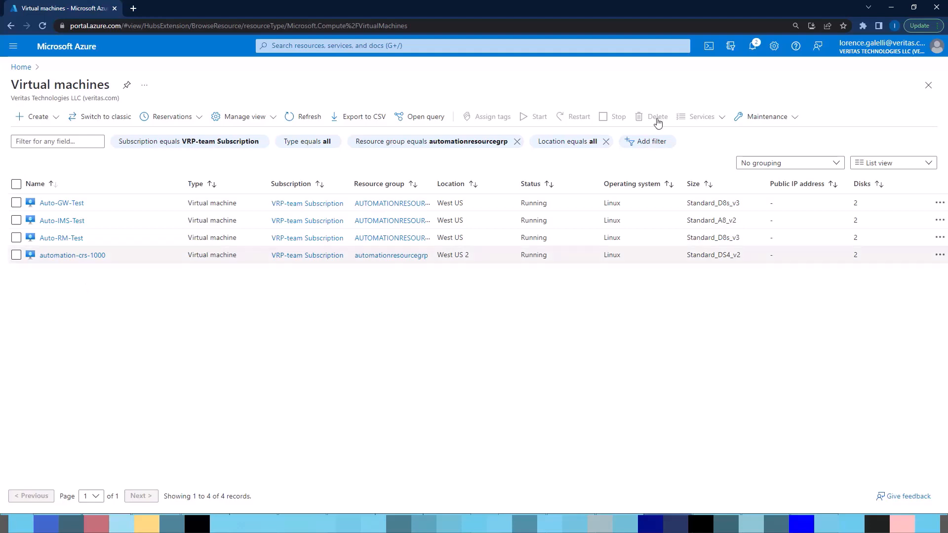
pyautogui.click(896, 7)
pyautogui.moveTo(520, 274); pyautogui.dragTo(698, 279)
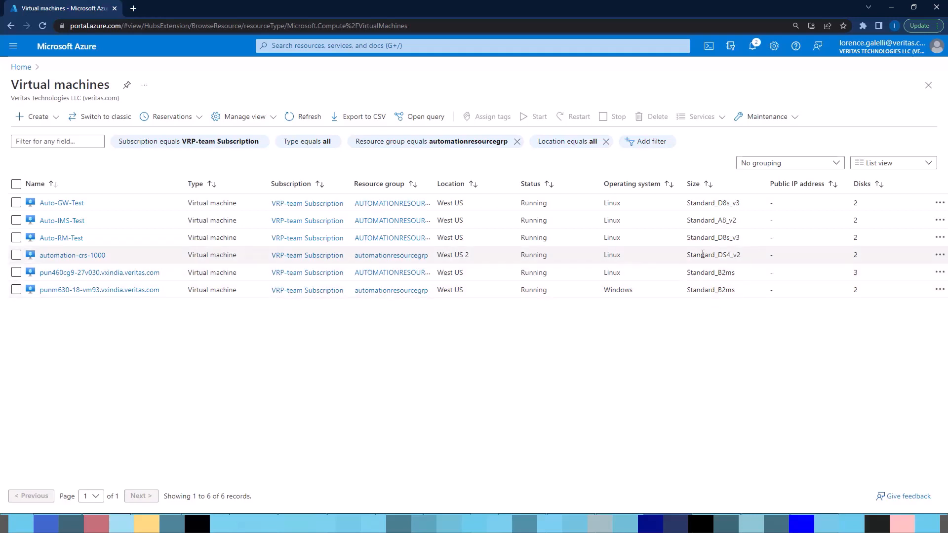
# Open the recovered pun460cg9-27v030 virtual machine from the Microsoft Azure list separately, examine its overview, and return to the list.
pyautogui.rightClick(101, 274)
pyautogui.click(140, 278)
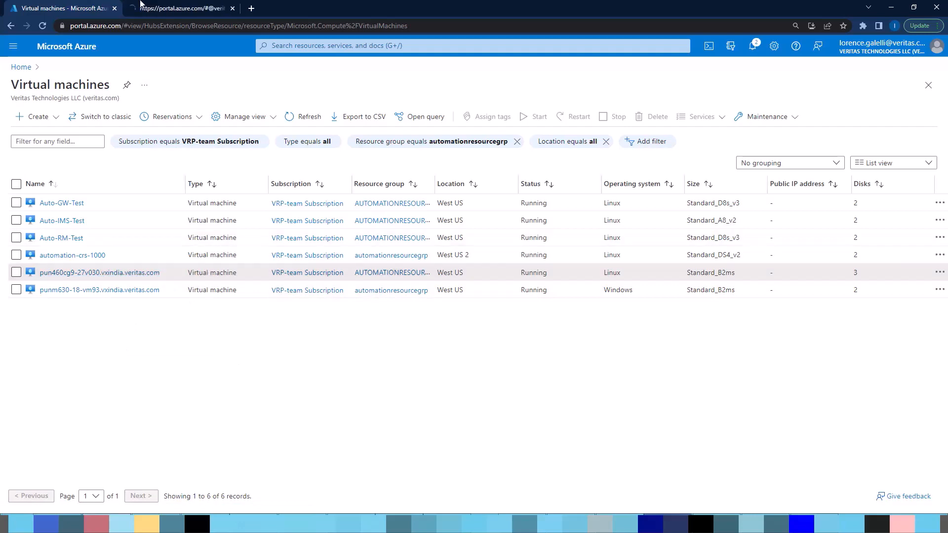
pyautogui.click(183, 11)
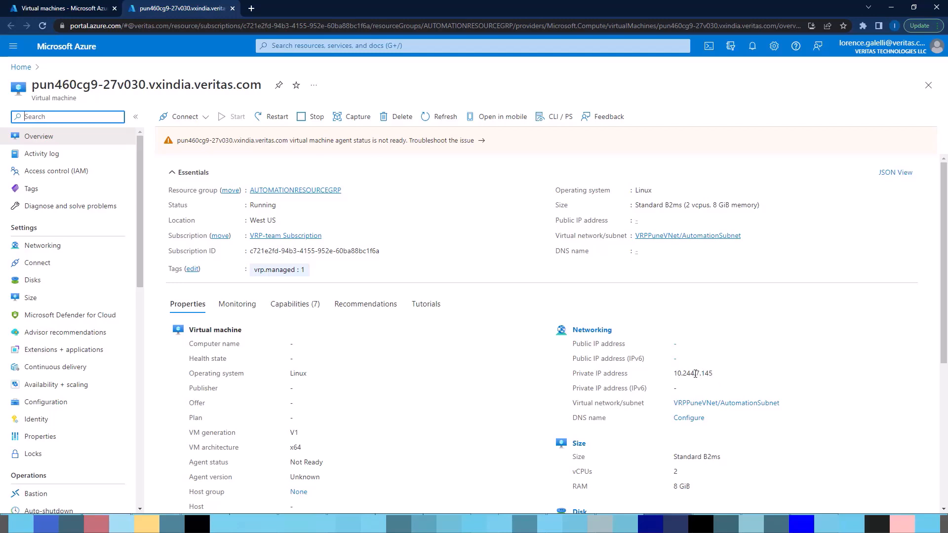
pyautogui.click(74, 10)
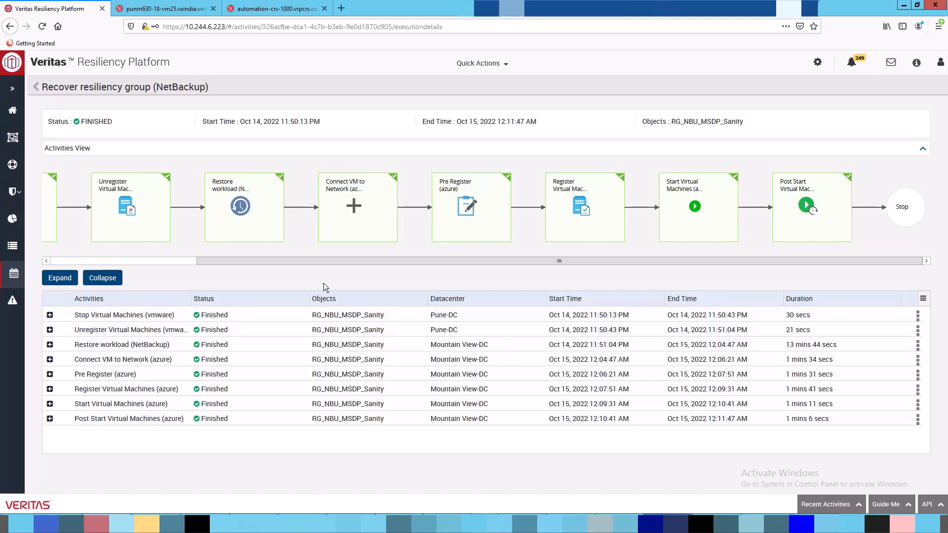
# Return from the recovery activity to RG_NBU_MSDP_Sanity in Veritas Resiliency Platform, and examine its virtual machines and risk details.
pyautogui.click(36, 90)
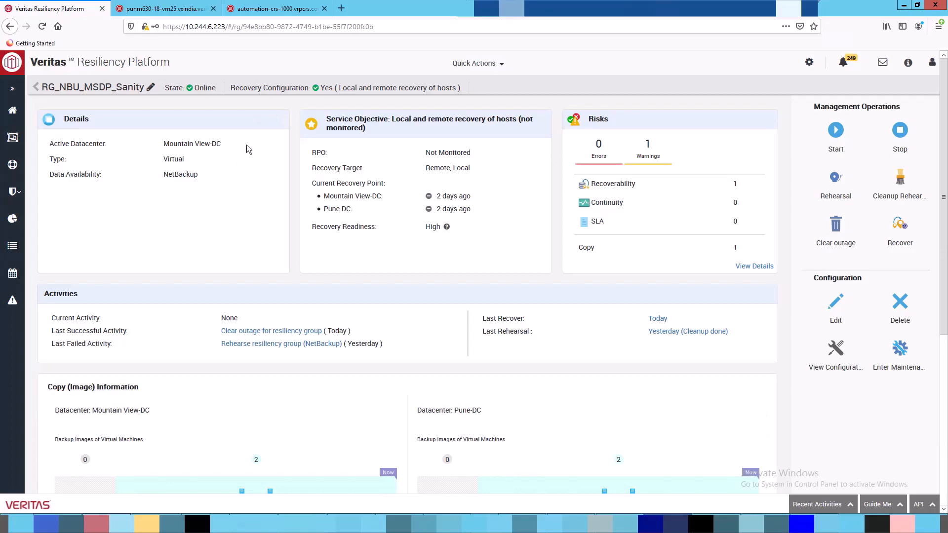
pyautogui.scroll(-4, 509, 368)
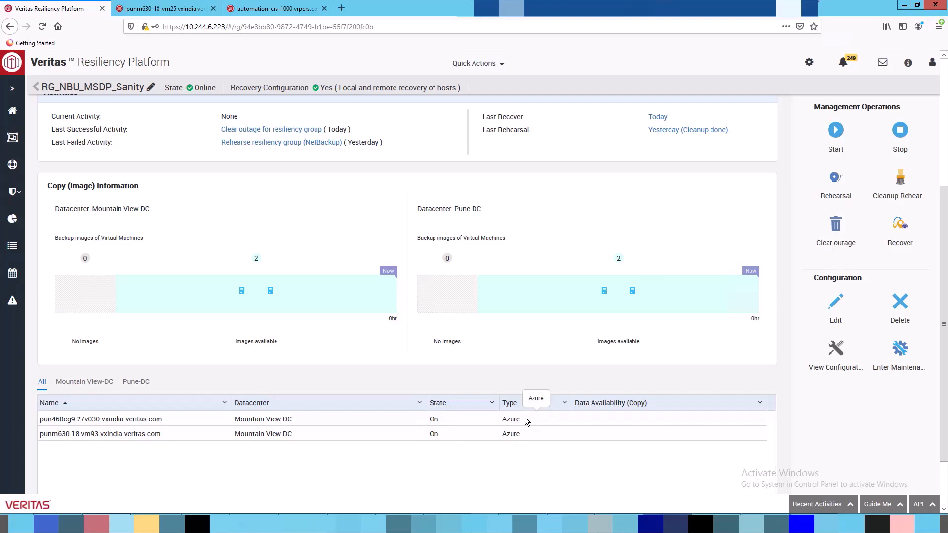
pyautogui.scroll(4, 525, 417)
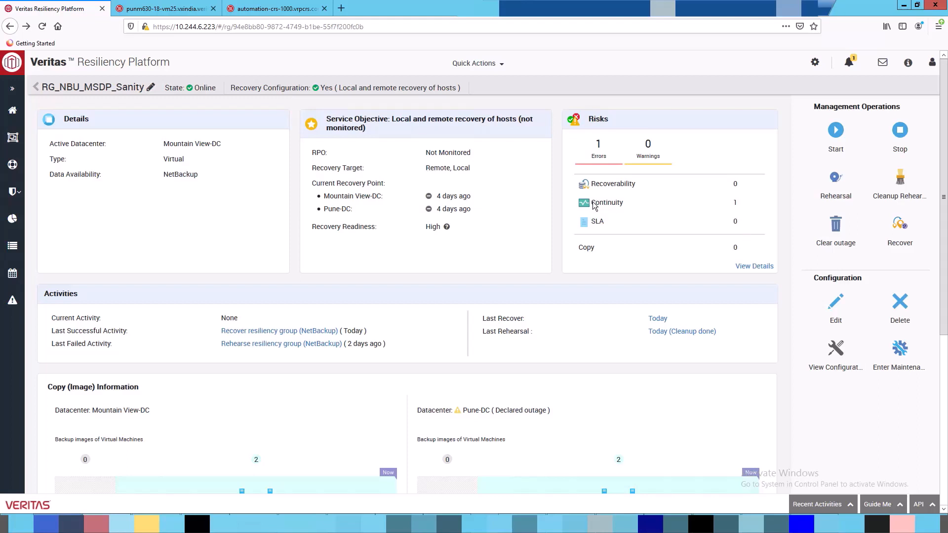
pyautogui.click(744, 268)
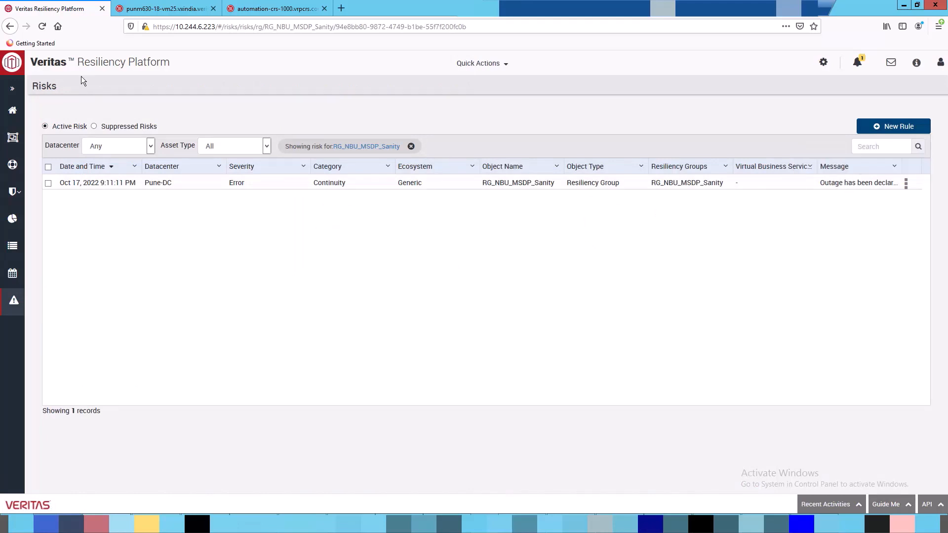
pyautogui.click(10, 26)
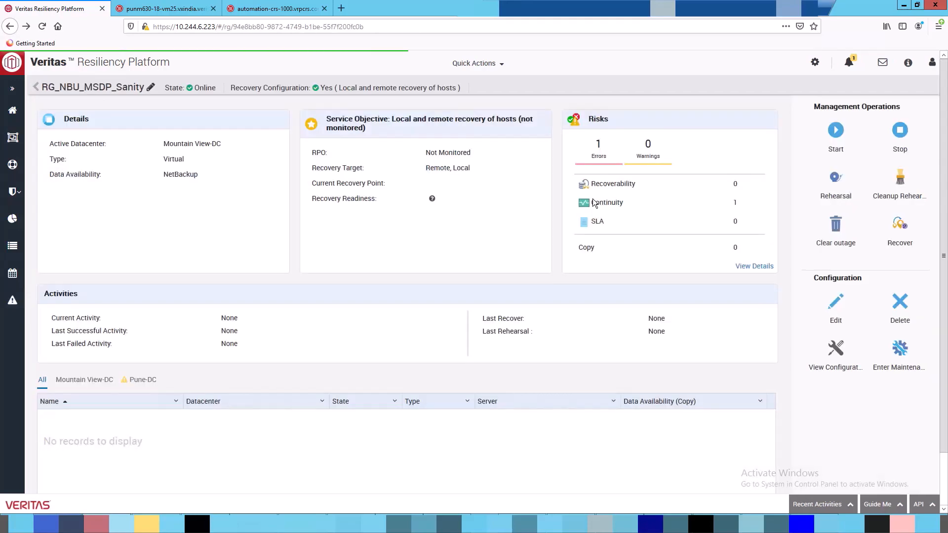
# Clear the outage on datacenter Pune-DC for resiliency group RG_NBU_MSDP_Sanity.
pyautogui.click(836, 235)
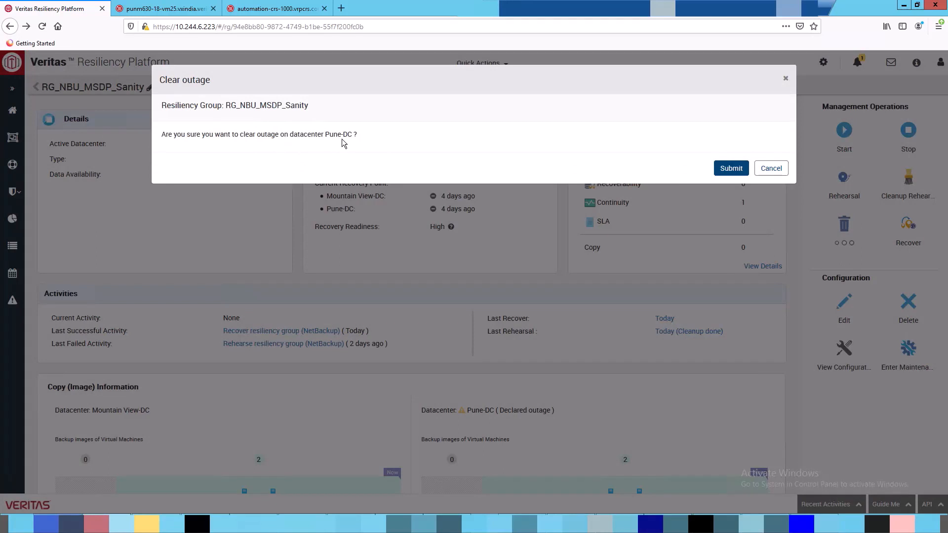
pyautogui.click(730, 170)
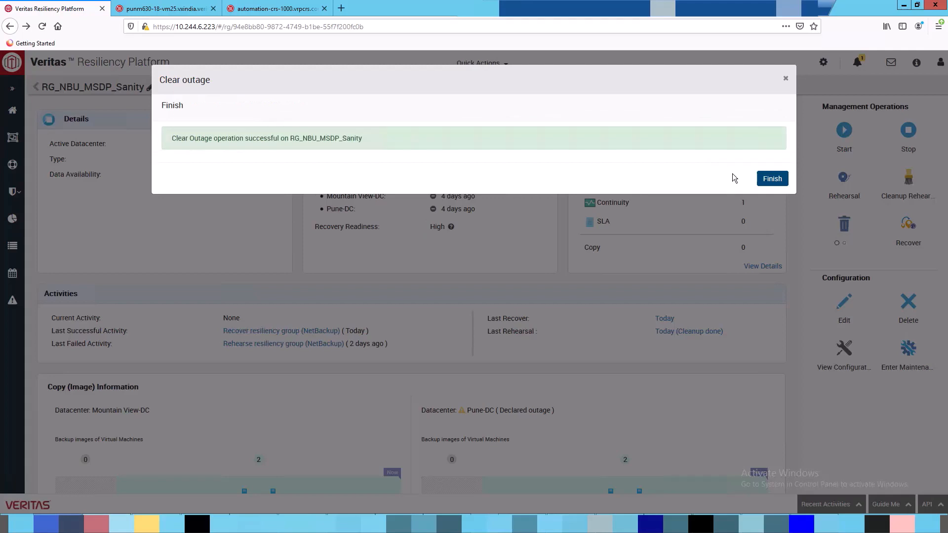
pyautogui.click(772, 179)
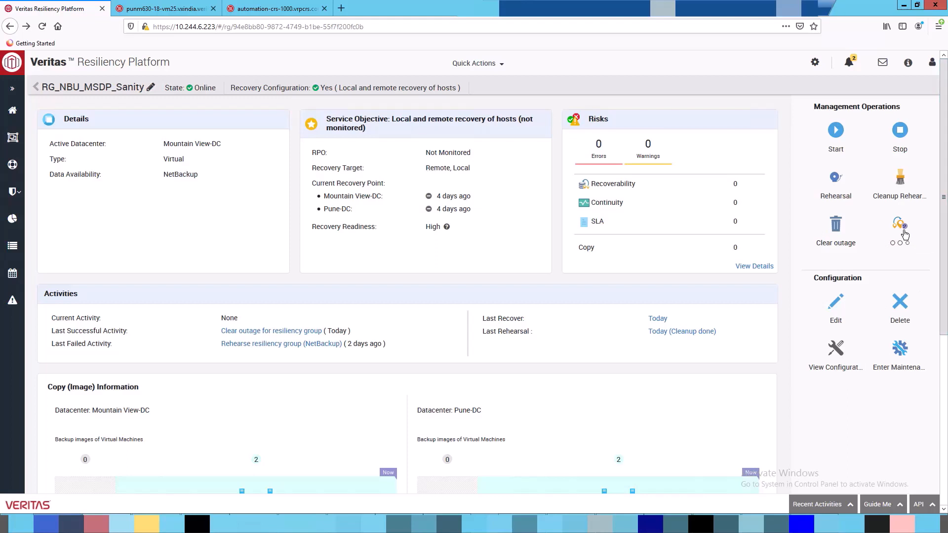
# Recover RG_NBU_MSDP_Sanity to target datacenter Pune-DC, confirming the outage of assets on Mountain View-DC and using the Latest backup images.
pyautogui.click(904, 234)
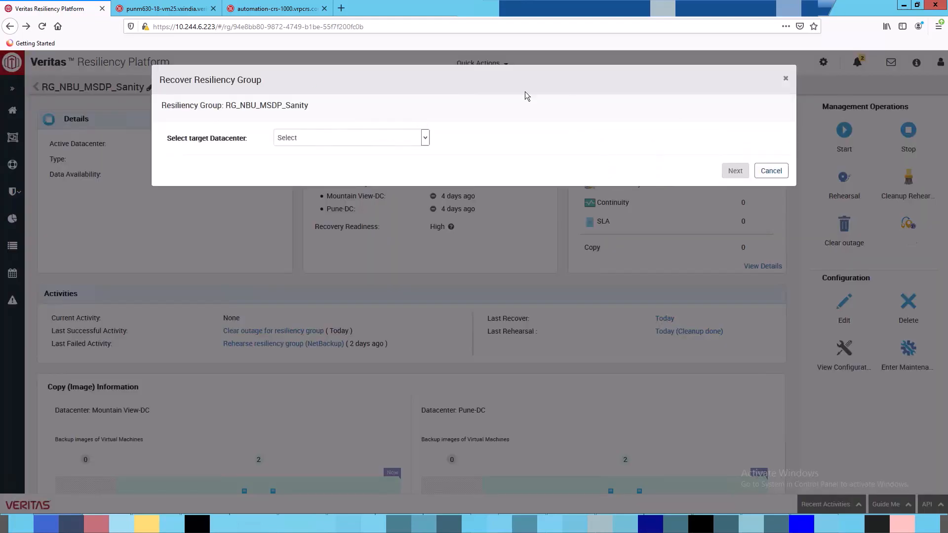
pyautogui.click(384, 141)
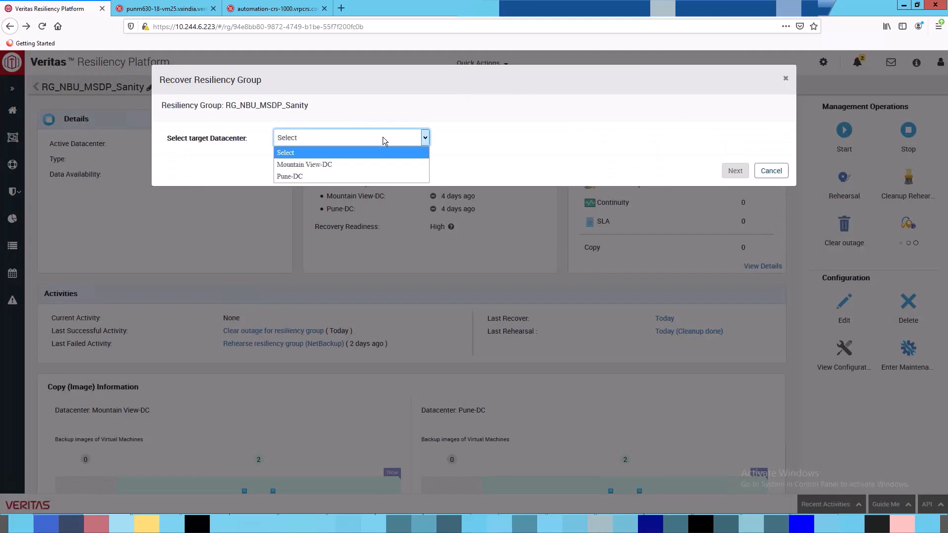
pyautogui.click(301, 176)
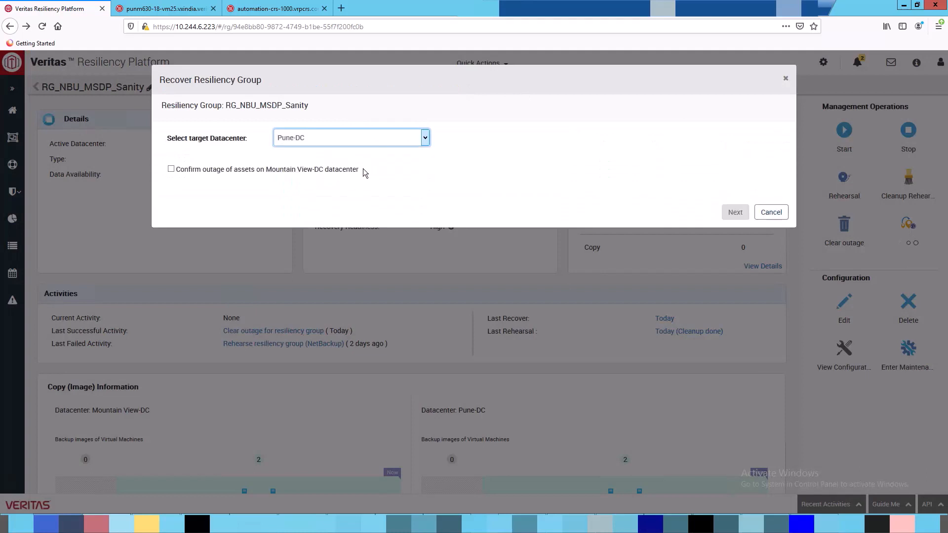
pyautogui.click(171, 169)
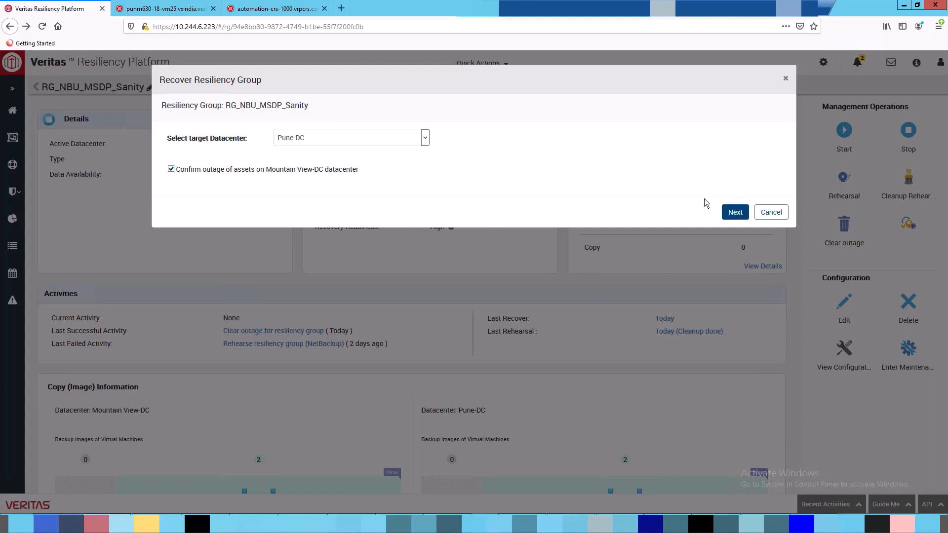
pyautogui.click(732, 216)
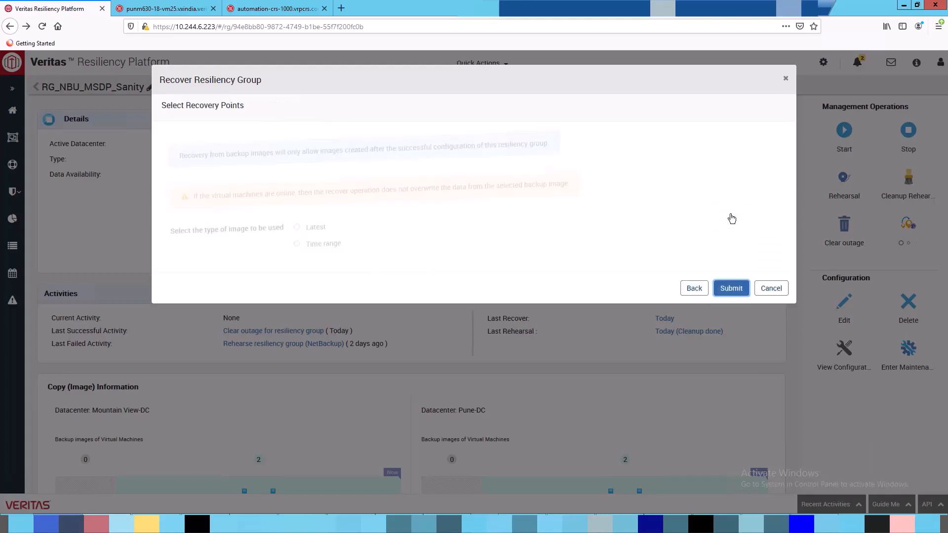
pyautogui.click(299, 230)
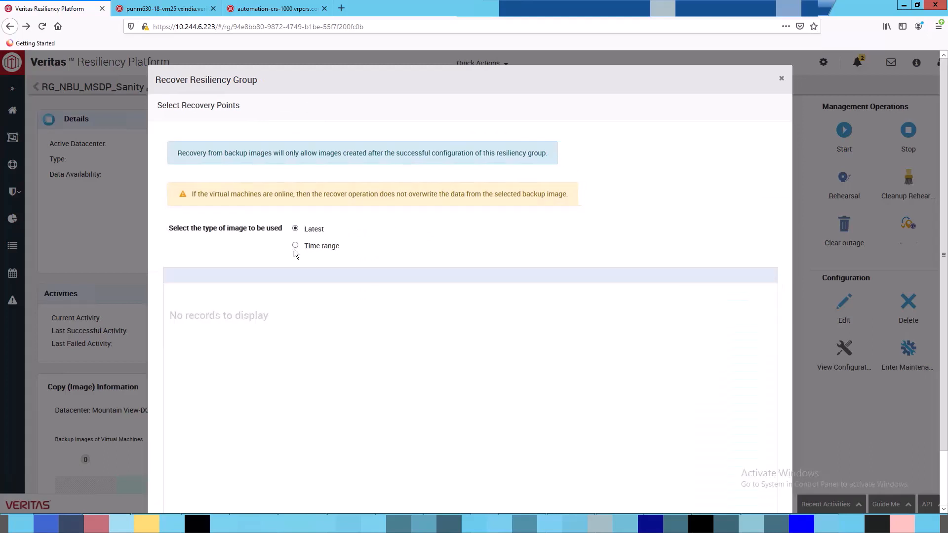
pyautogui.scroll(-3, 711, 390)
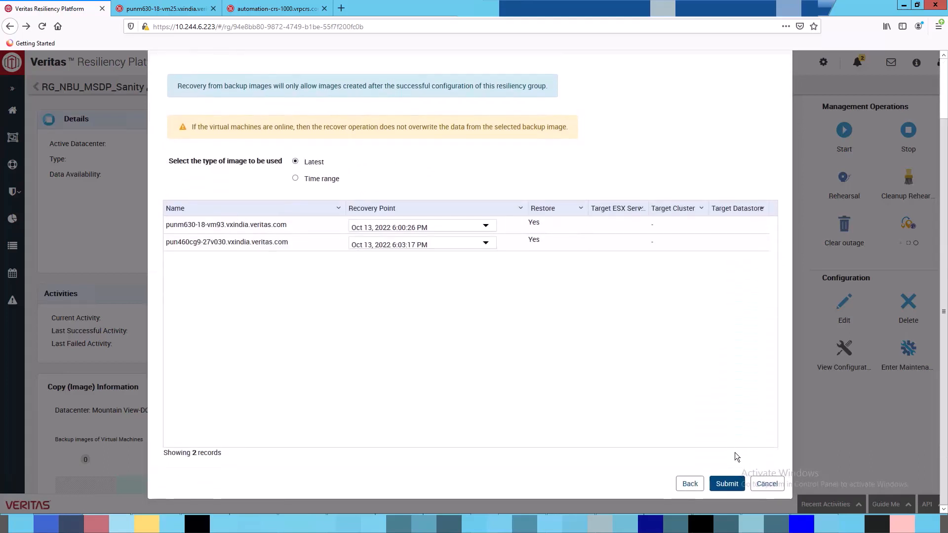
pyautogui.click(734, 483)
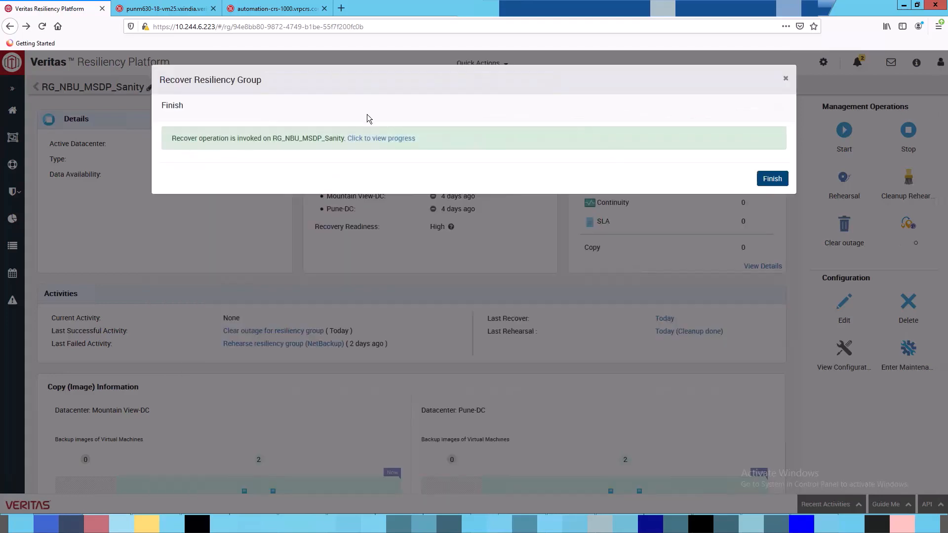
# Open the recovery's progress view, review the workflow stages from start to end, and expand all activities to show their subtasks.
pyautogui.click(378, 139)
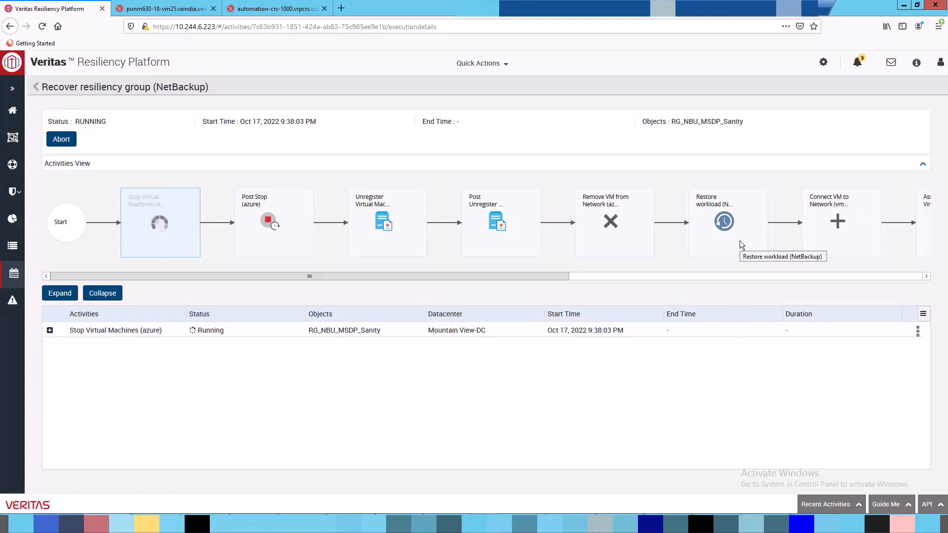
pyautogui.click(724, 279)
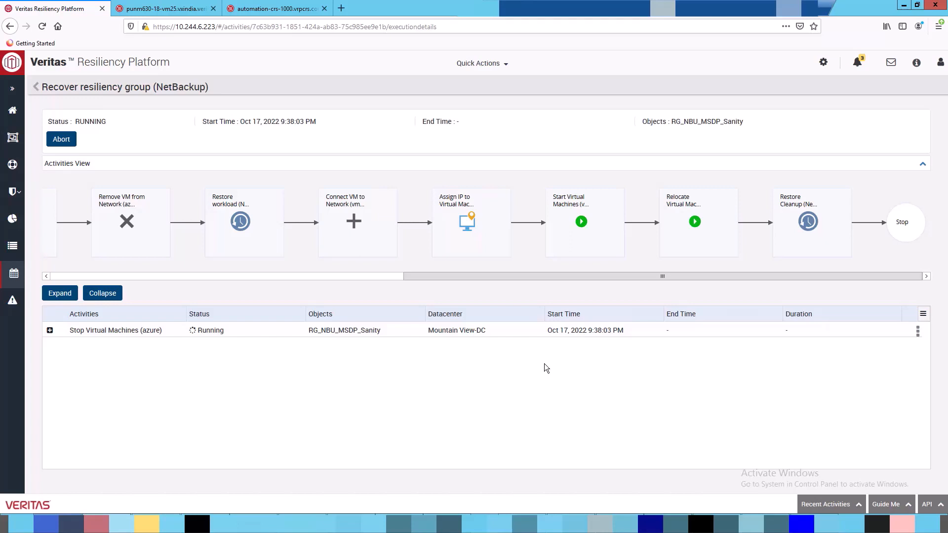
pyautogui.click(190, 277)
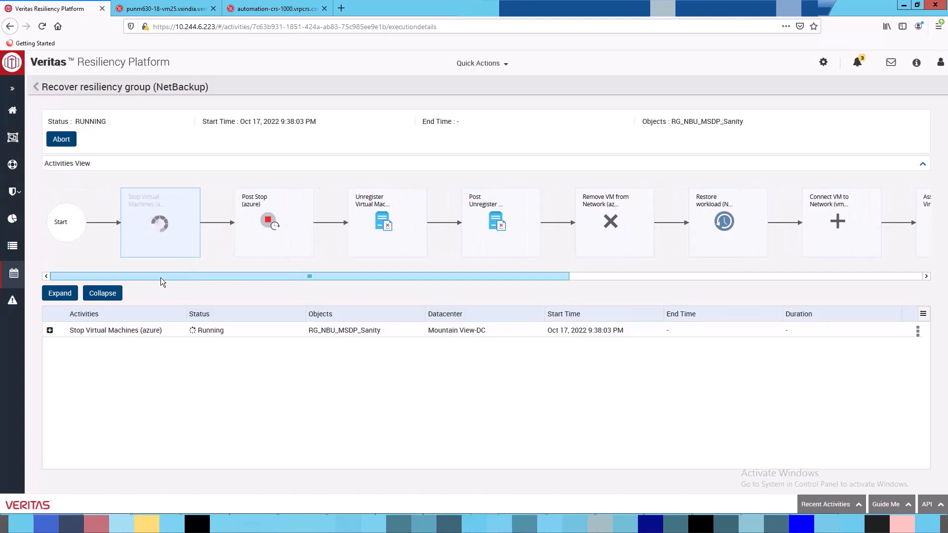
pyautogui.click(60, 293)
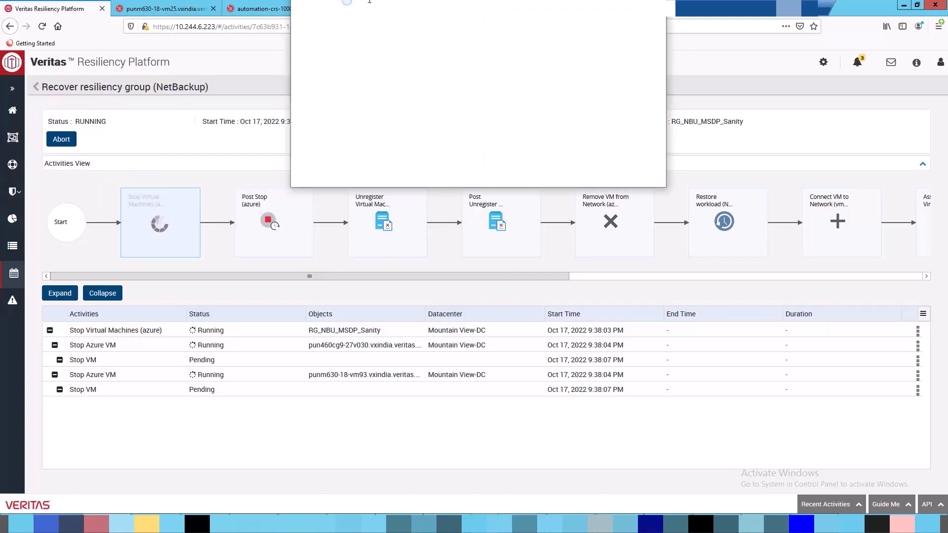
# Switch to Microsoft Azure, refresh the virtual machine list repeatedly to check the two workloads' status, and return to the recovery workflow.
pyautogui.moveTo(370, 0); pyautogui.dragTo(370, 4)
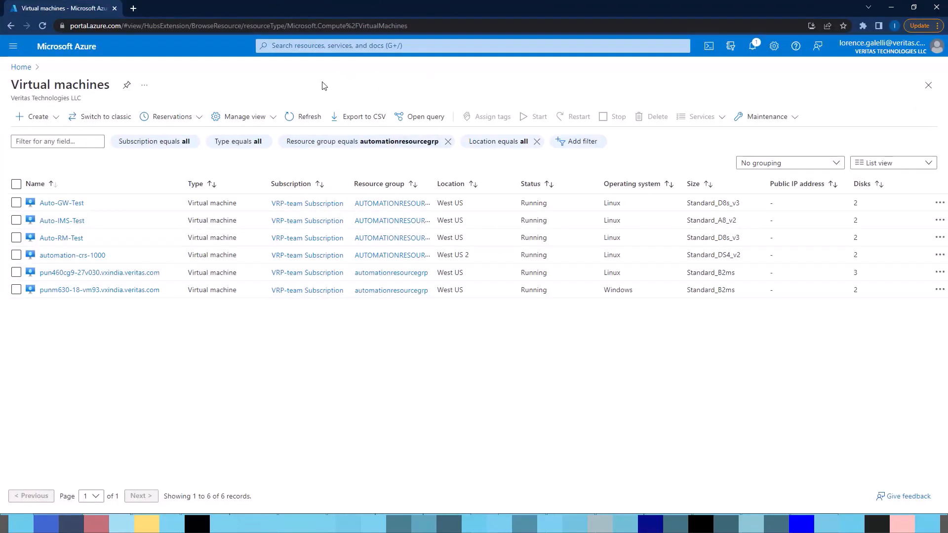
pyautogui.click(300, 120)
pyautogui.click(297, 124)
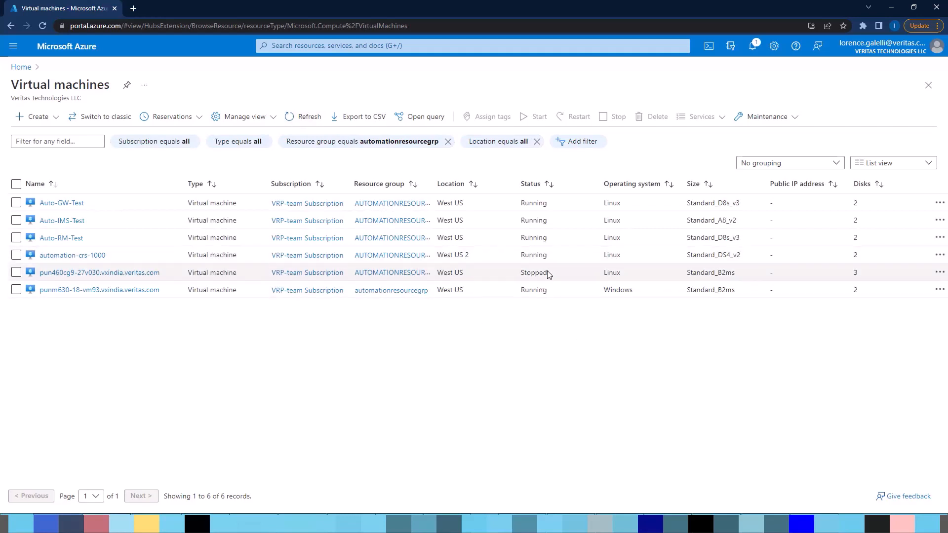
pyautogui.click(298, 116)
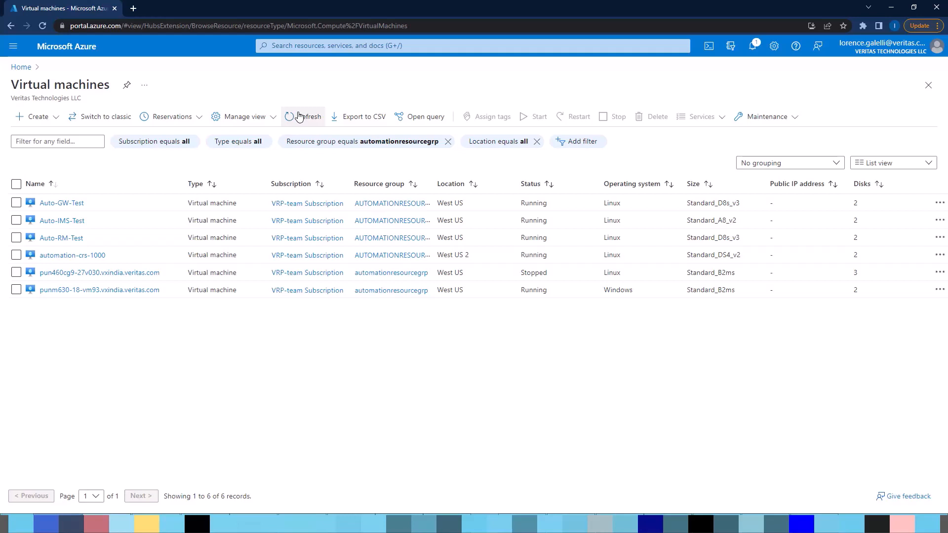
pyautogui.click(299, 116)
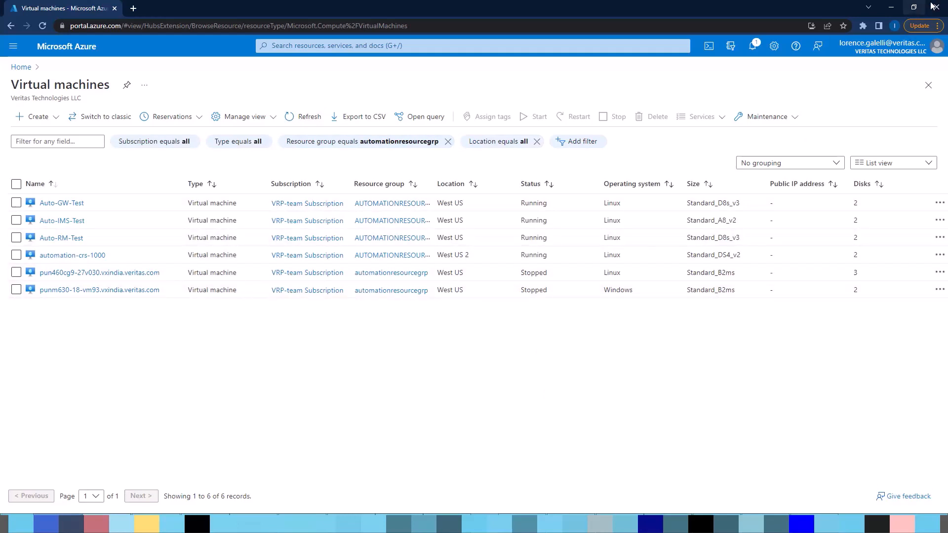
pyautogui.click(891, 7)
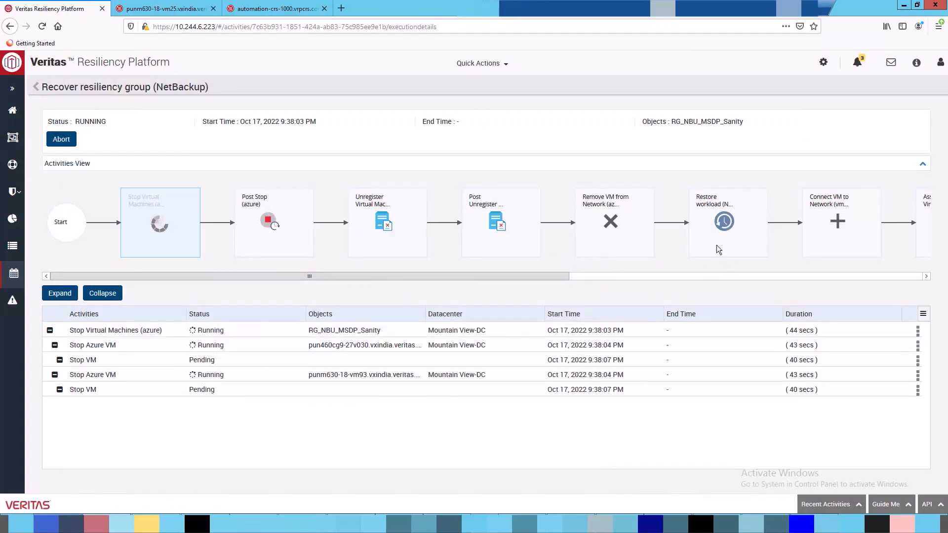
# Switch to Veritas NetBackup, examine the jobs in the activity monitor, and return to the recovery workflow in Veritas Resiliency Platform.
pyautogui.click(189, 9)
pyautogui.click(72, 140)
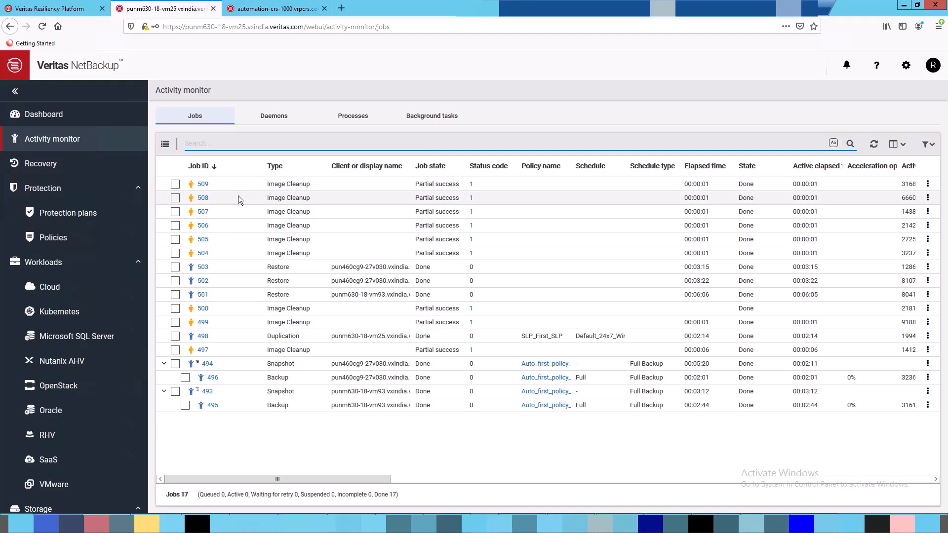
pyautogui.click(52, 9)
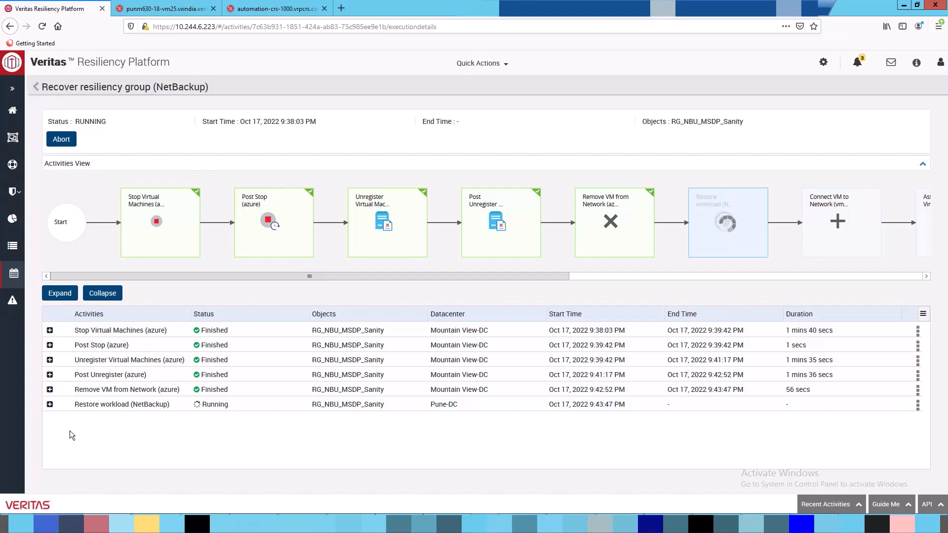
# Check the restore jobs in Veritas NetBackup again, and return to the Veritas Resiliency Platform workflow to review its remaining stages.
pyautogui.click(143, 10)
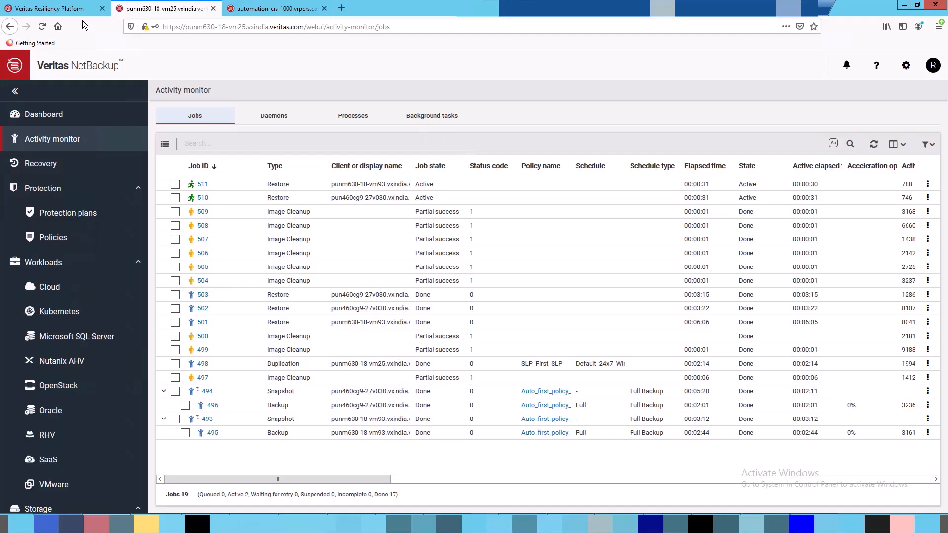
pyautogui.click(59, 9)
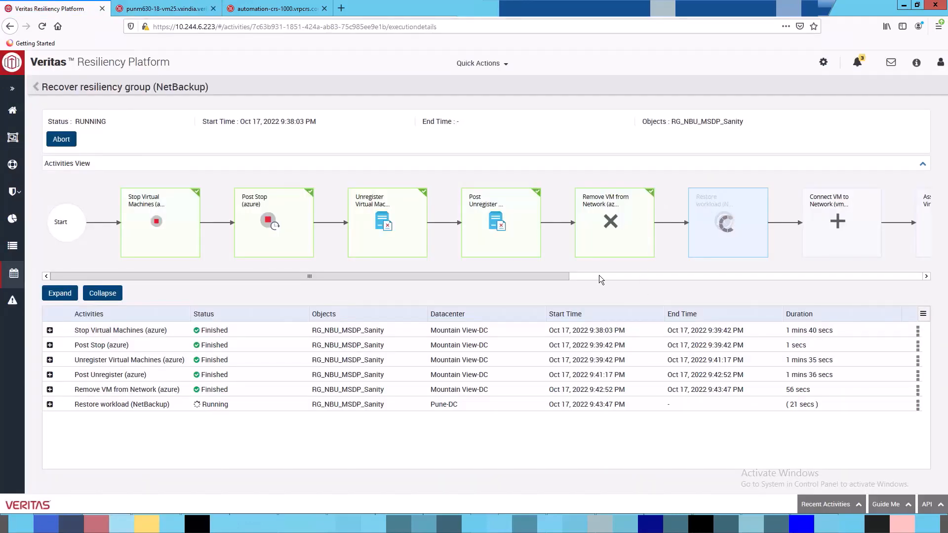
pyautogui.moveTo(553, 274); pyautogui.dragTo(825, 276)
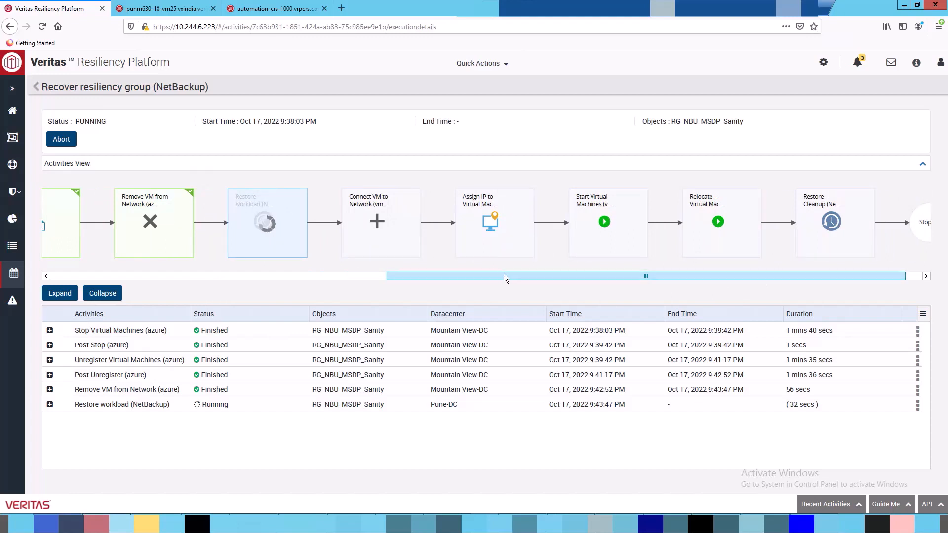
pyautogui.moveTo(499, 276); pyautogui.dragTo(542, 276)
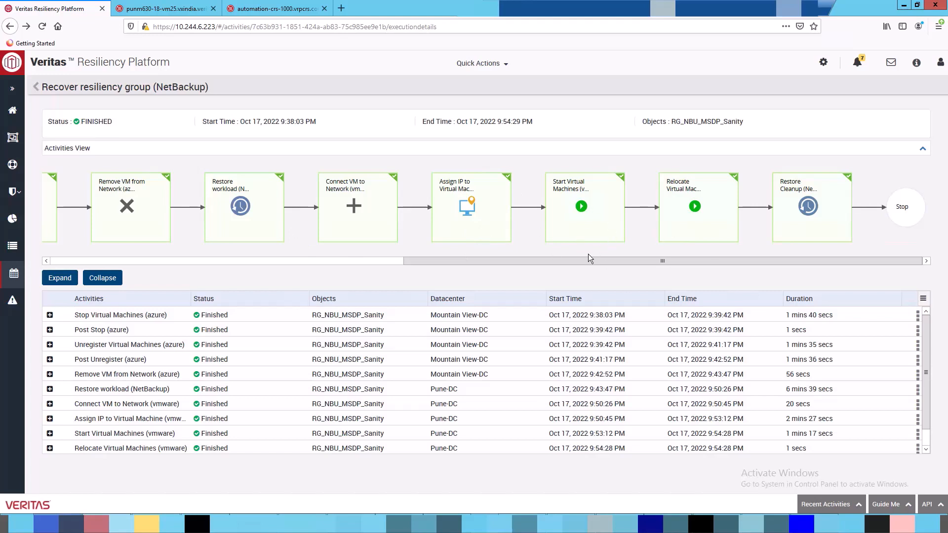
# Return to RG_NBU_MSDP_Sanity from the recovery activity, and examine its virtual machines, backup images and risk details.
pyautogui.click(36, 87)
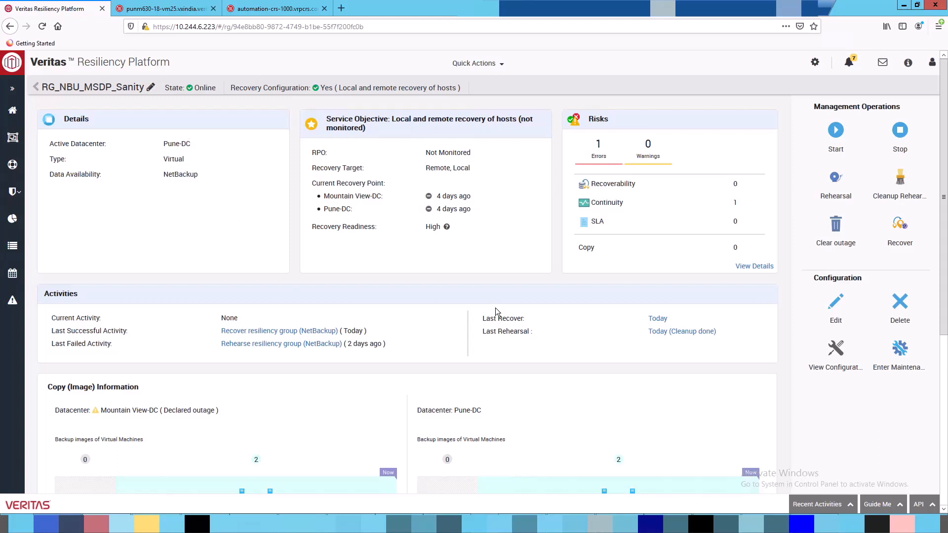
pyautogui.scroll(-4, 495, 307)
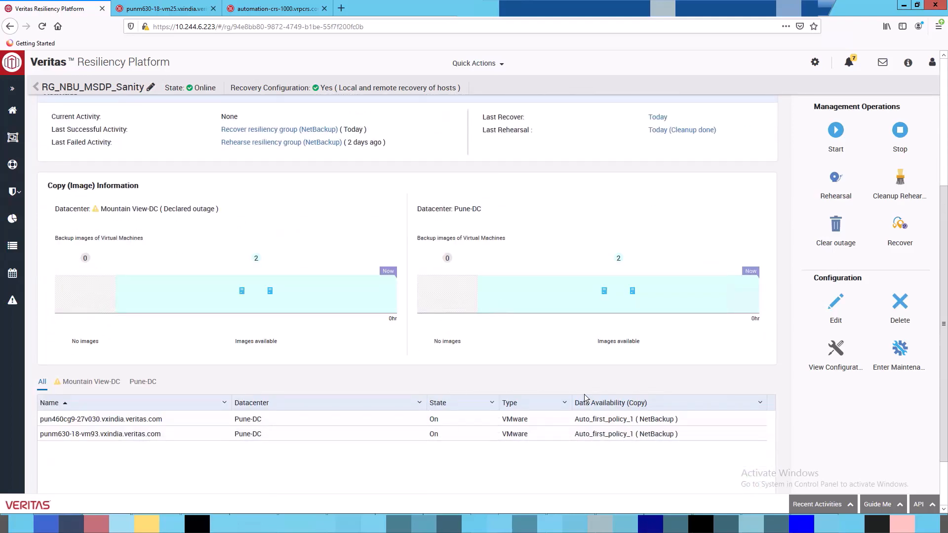
pyautogui.scroll(4, 600, 367)
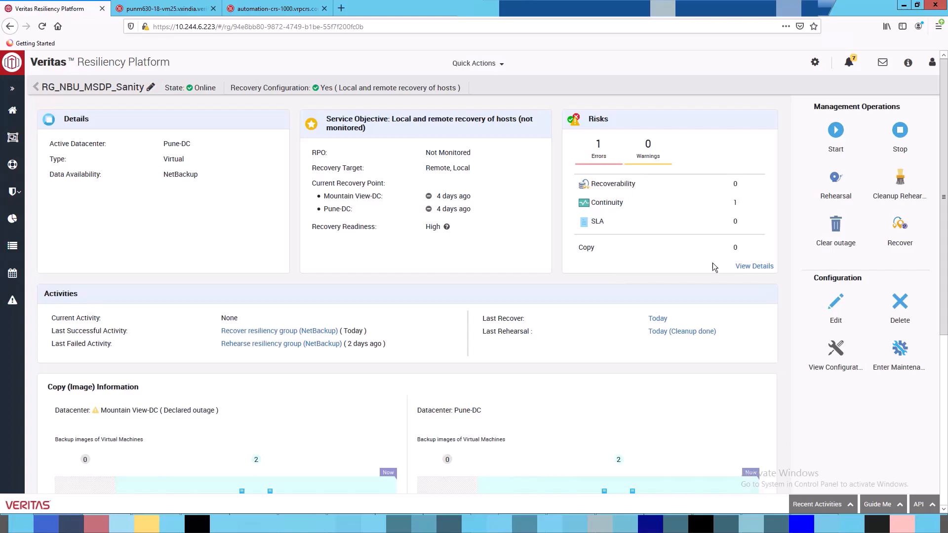
pyautogui.click(746, 266)
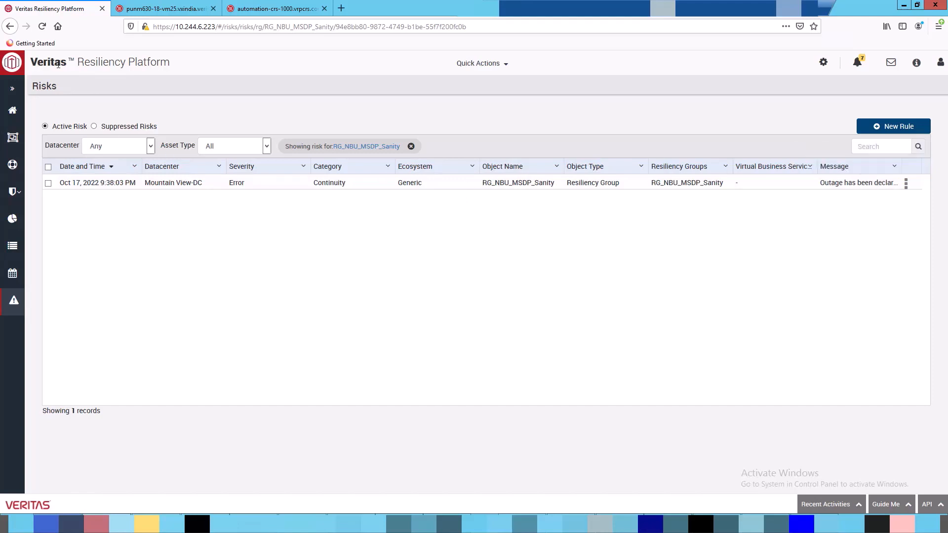
pyautogui.click(9, 26)
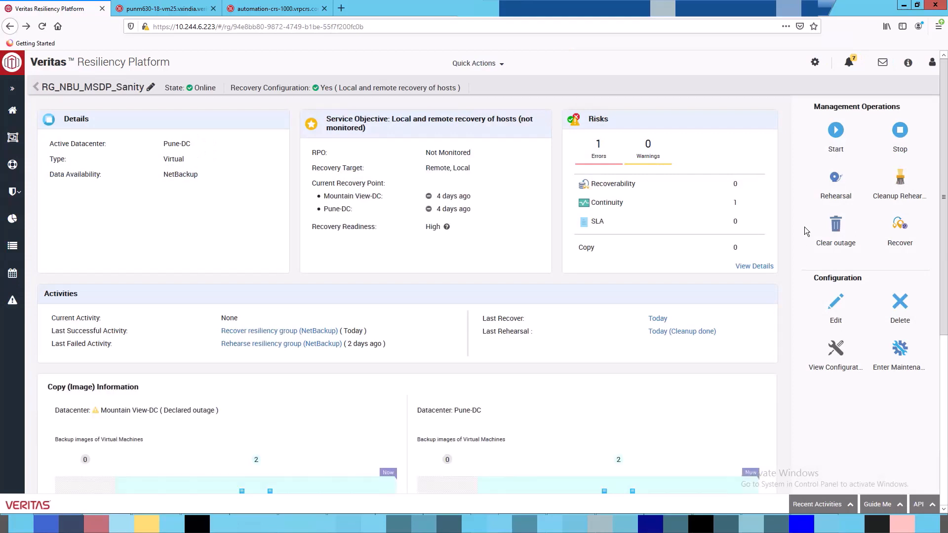
# Clear the outage on datacenter Mountain View-DC for resiliency group RG_NBU_MSDP_Sanity.
pyautogui.click(834, 227)
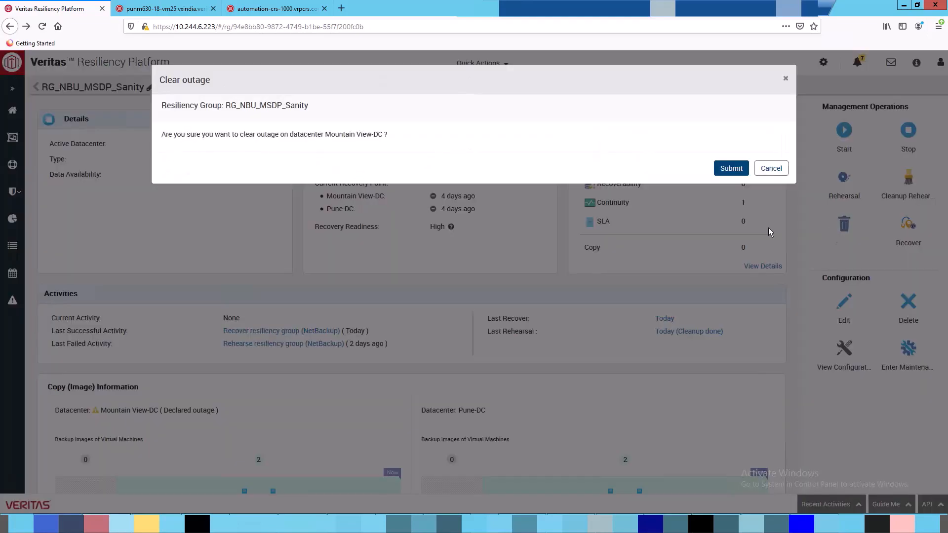
pyautogui.click(731, 168)
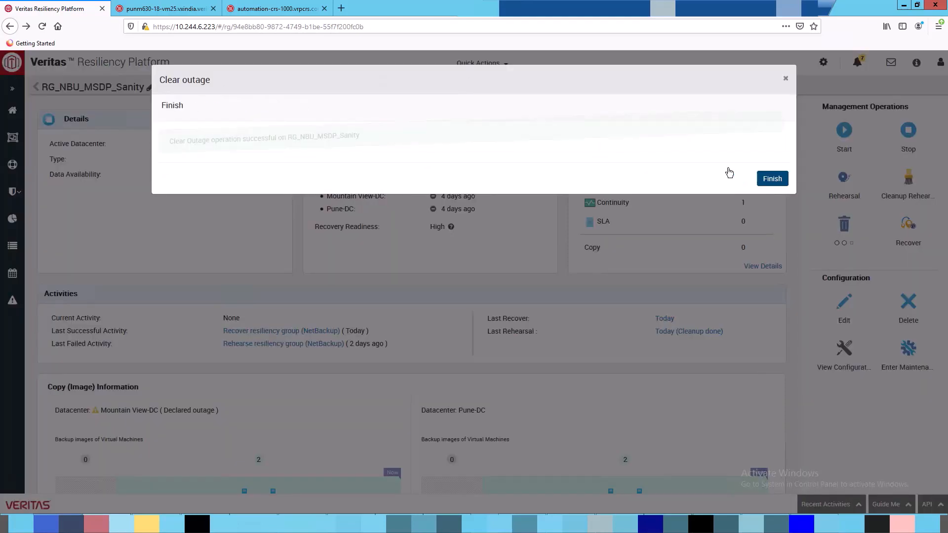
pyautogui.click(781, 179)
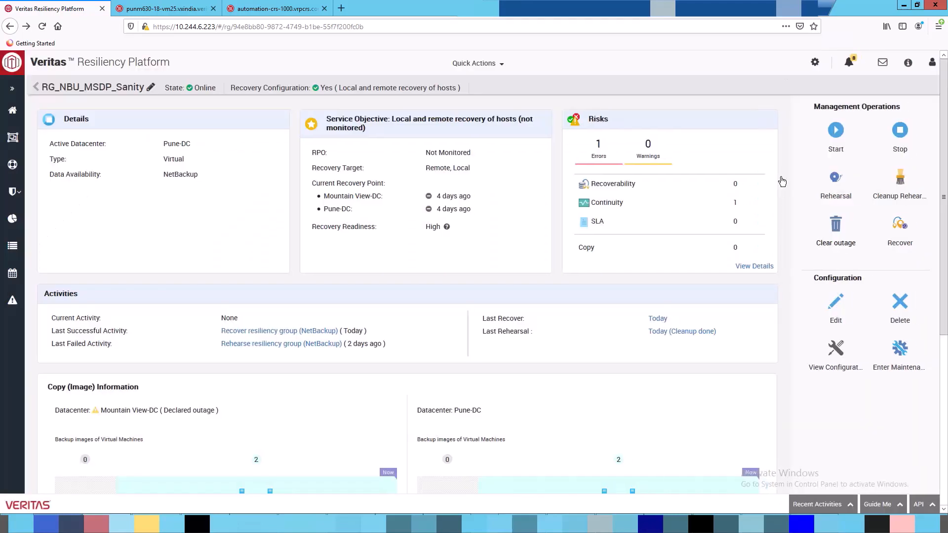